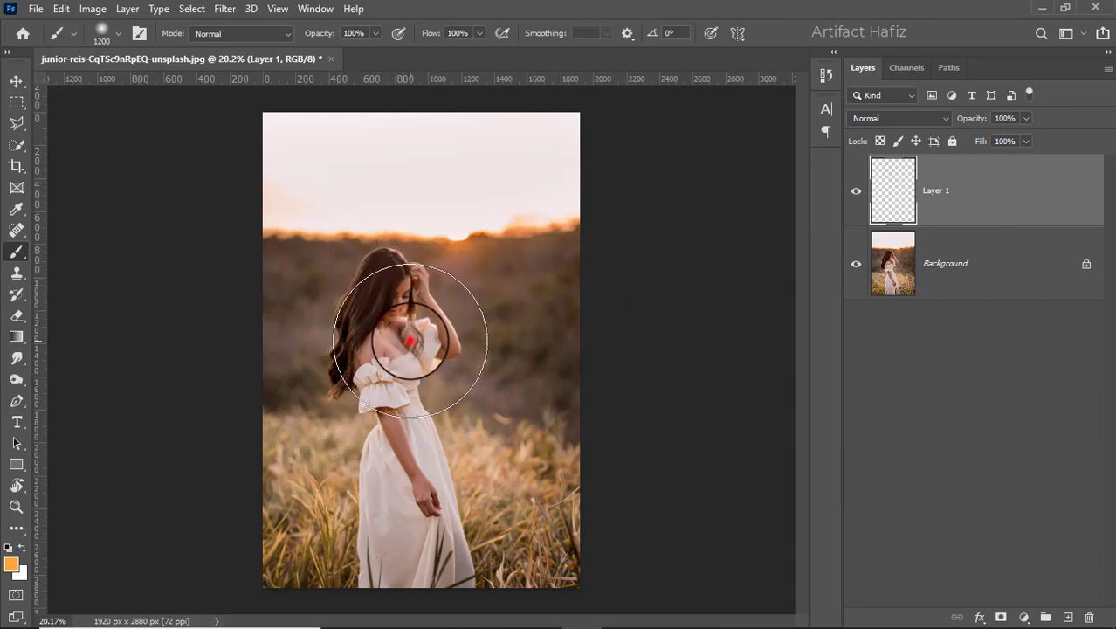
# Step: Paint a single soft orange dab over the woman on Layer 1 with the 1200 px brush and set the layer's blend mode to Screen
pyautogui.click(409, 341)
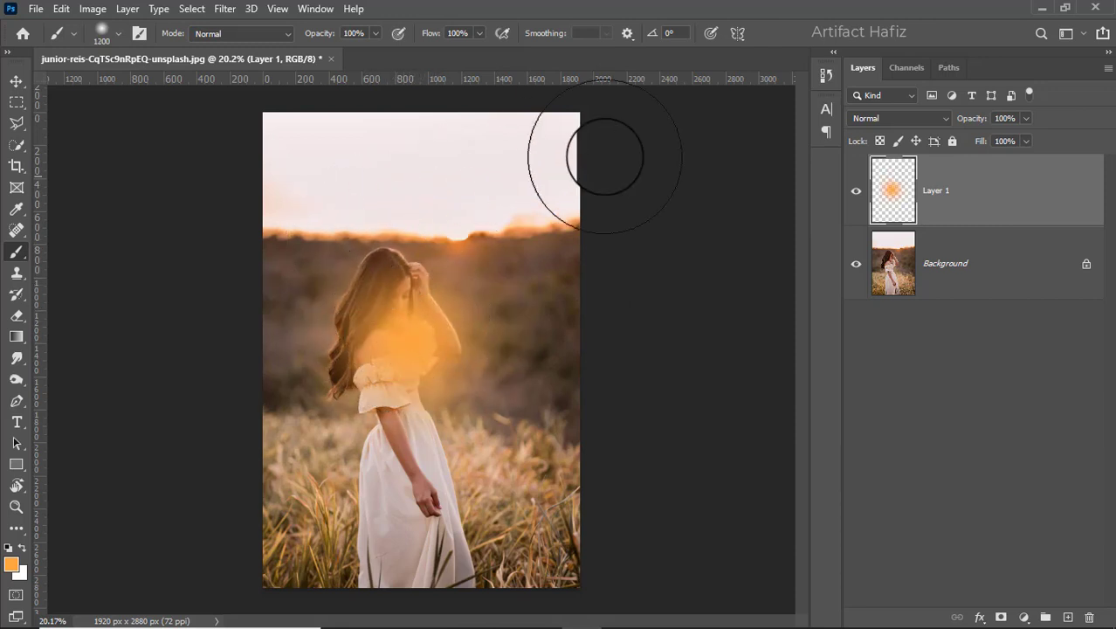
pyautogui.click(877, 117)
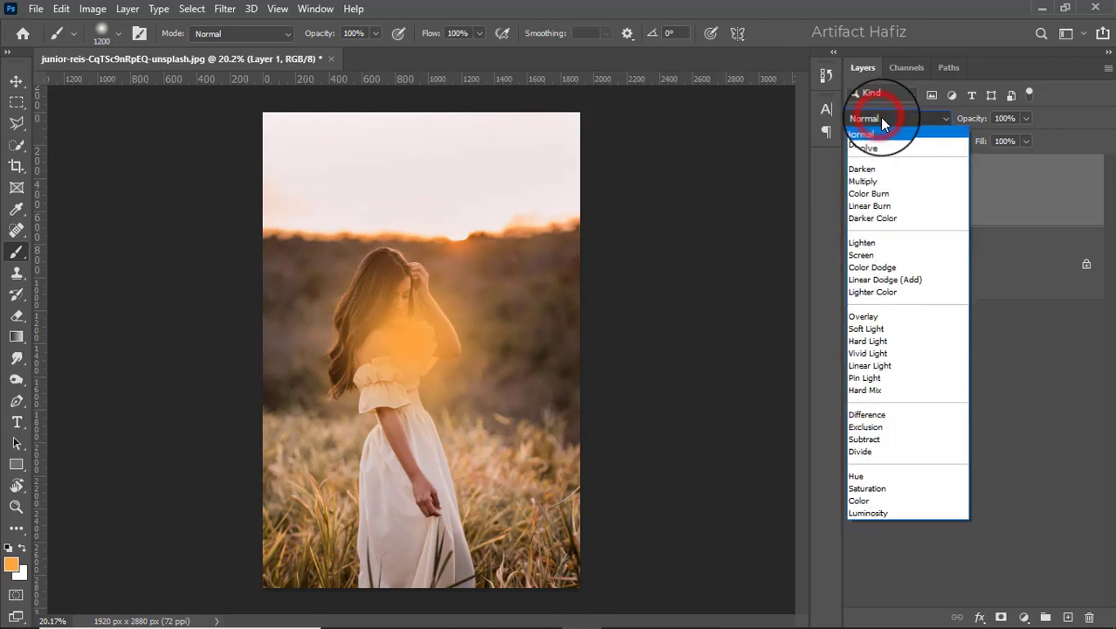
pyautogui.click(874, 255)
# Step: Move the orange glow onto the setting sun at the horizon, scale it to 167.26%, and fine-tune its position over the sun
pyautogui.click(14, 80)
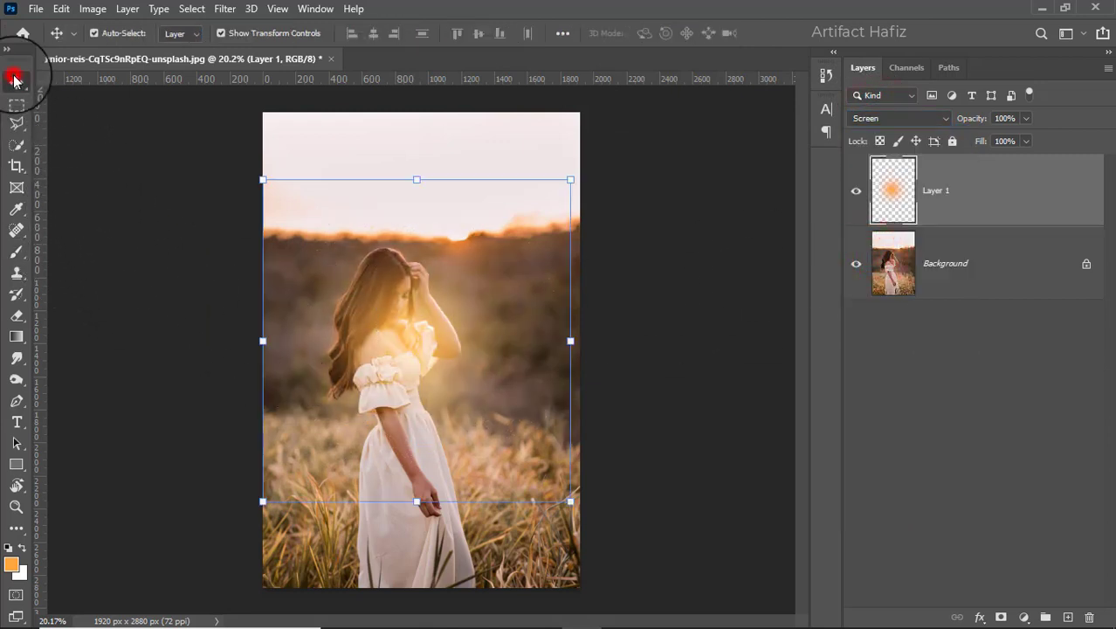
pyautogui.moveTo(399, 330); pyautogui.dragTo(444, 224)
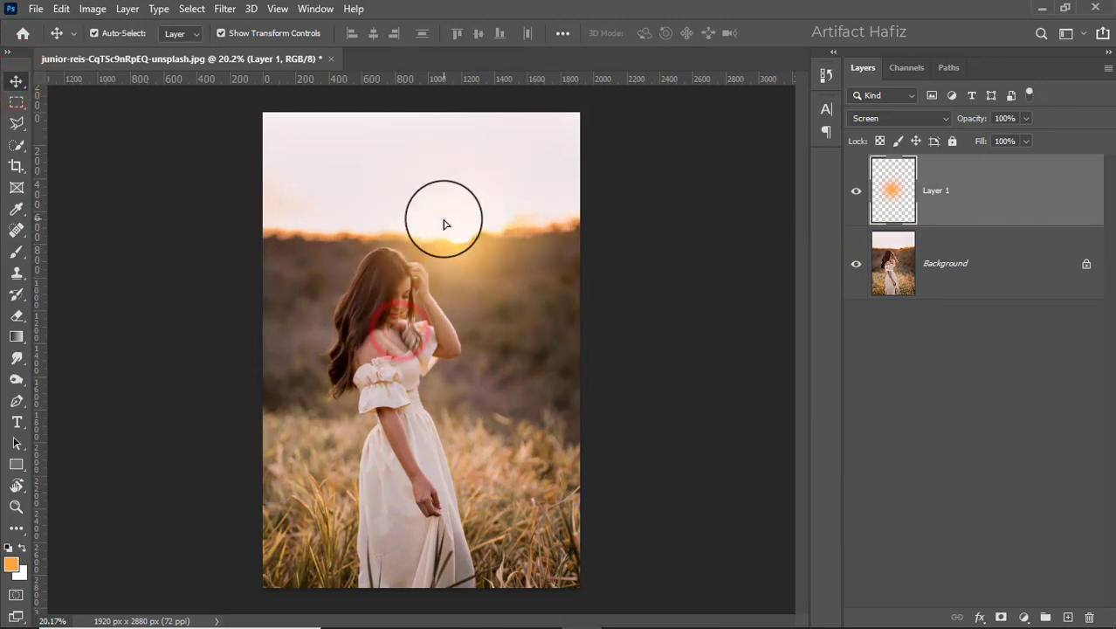
pyautogui.moveTo(461, 392); pyautogui.dragTo(428, 604)
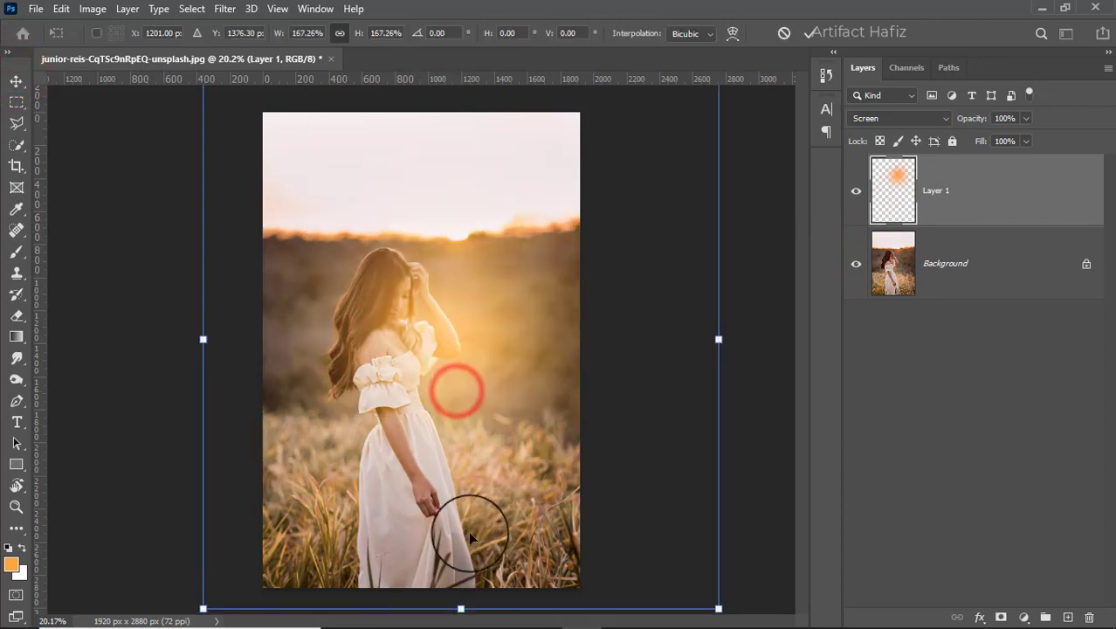
pyautogui.moveTo(466, 482); pyautogui.dragTo(476, 376)
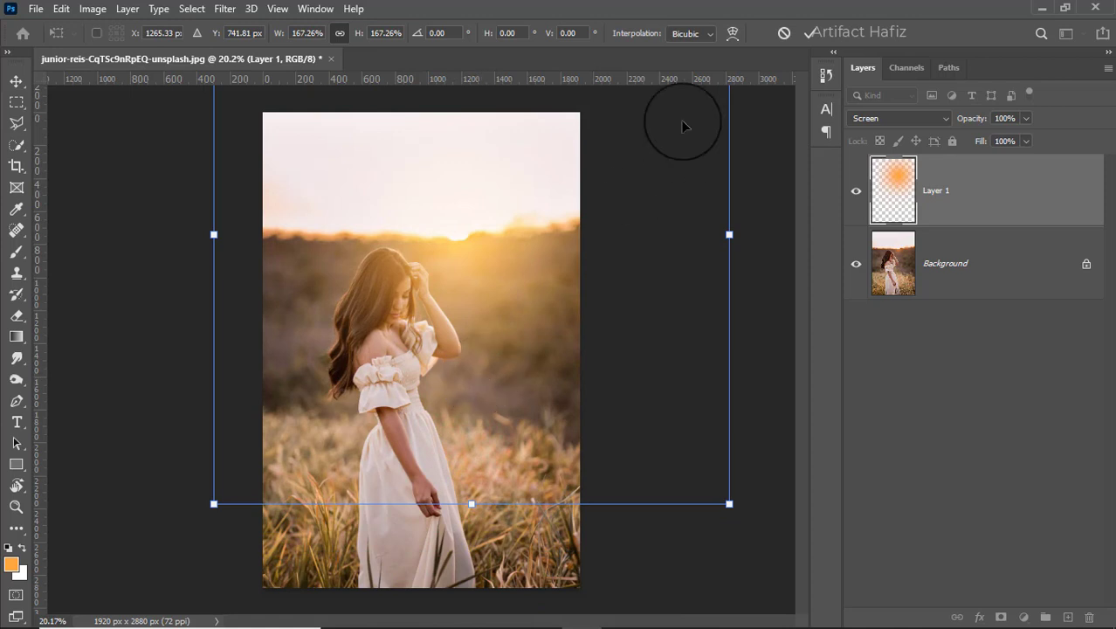
pyautogui.click(818, 37)
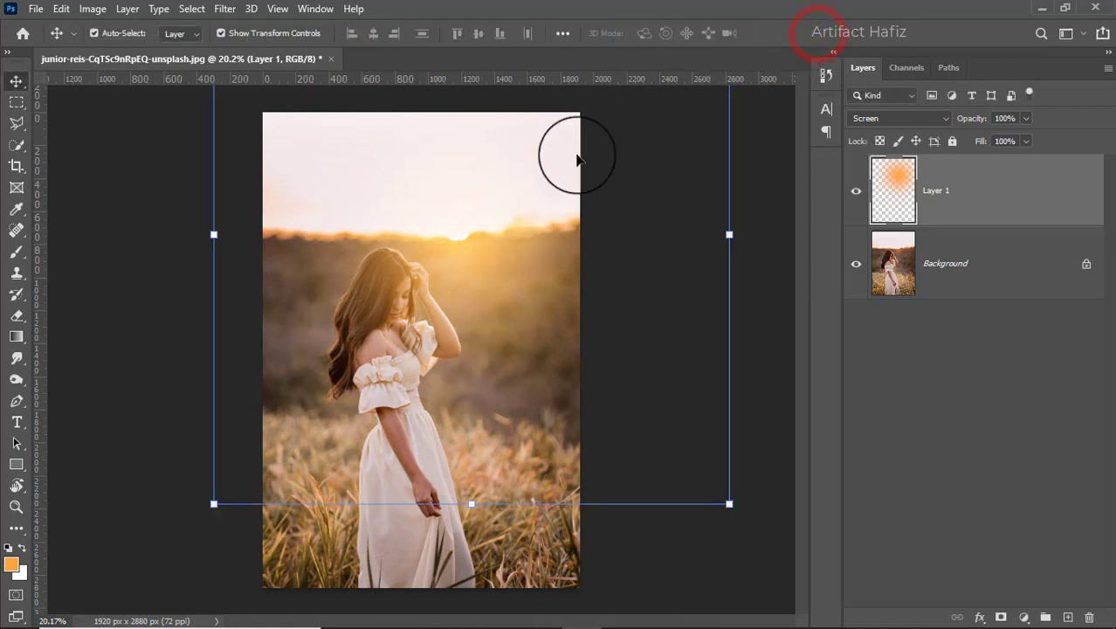
pyautogui.moveTo(479, 187); pyautogui.dragTo(348, 306)
# Step: Compare the photo with and without the Layer 1 glow by toggling the layer's visibility
pyautogui.scroll(3, 361, 265)
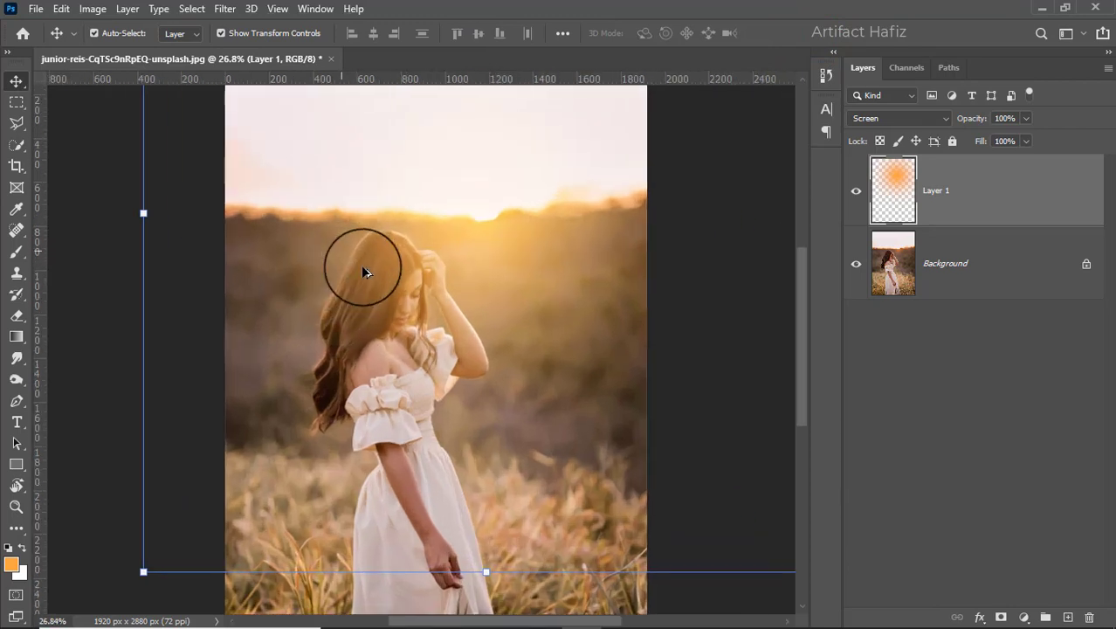
pyautogui.scroll(-1, 465, 263)
pyautogui.moveTo(500, 257); pyautogui.dragTo(476, 297)
pyautogui.click(856, 191)
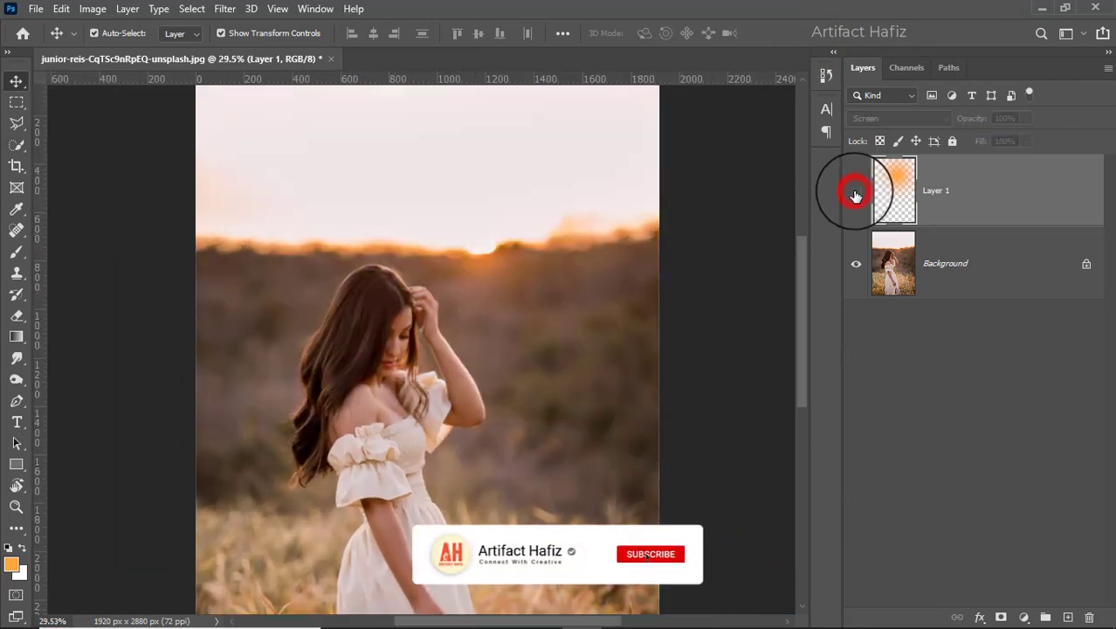
pyautogui.click(856, 192)
pyautogui.click(856, 192)
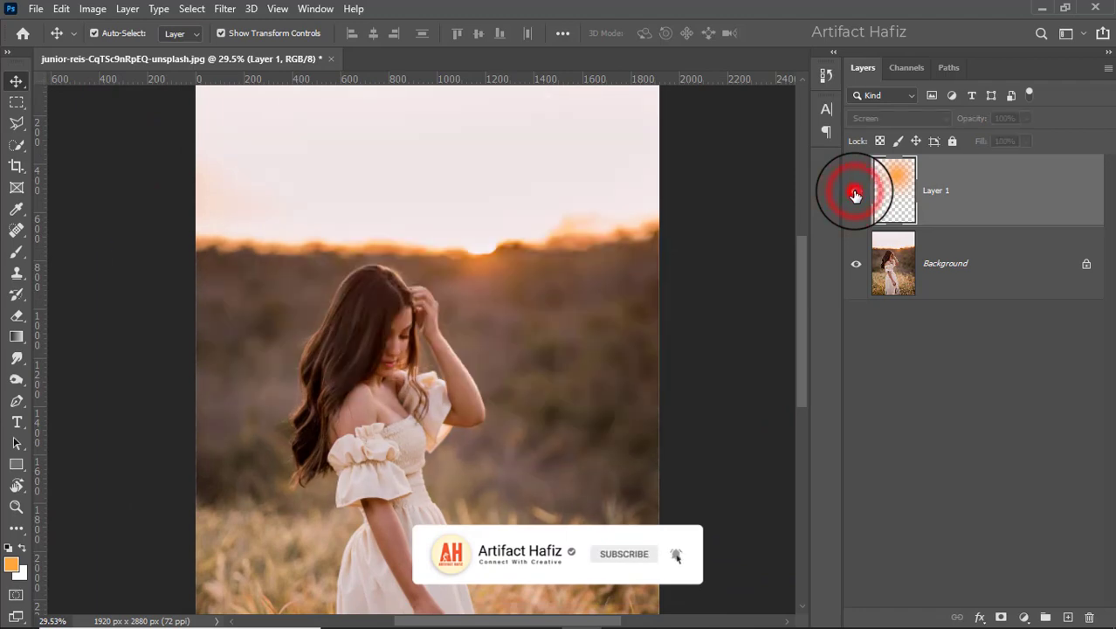
pyautogui.click(856, 193)
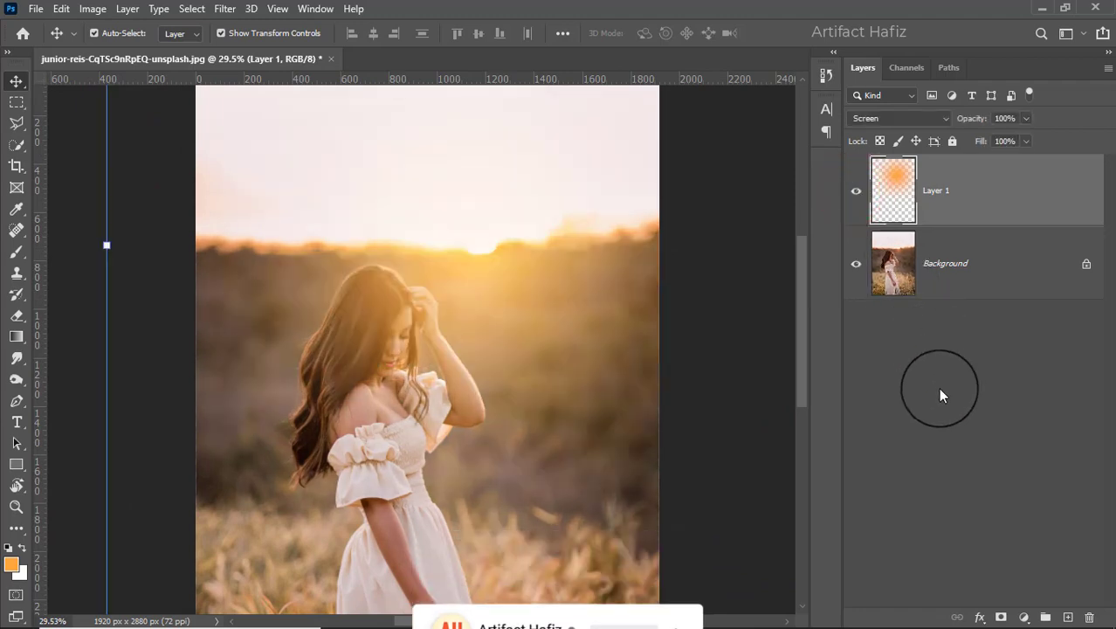
pyautogui.scroll(-2, 496, 325)
pyautogui.scroll(1, 494, 318)
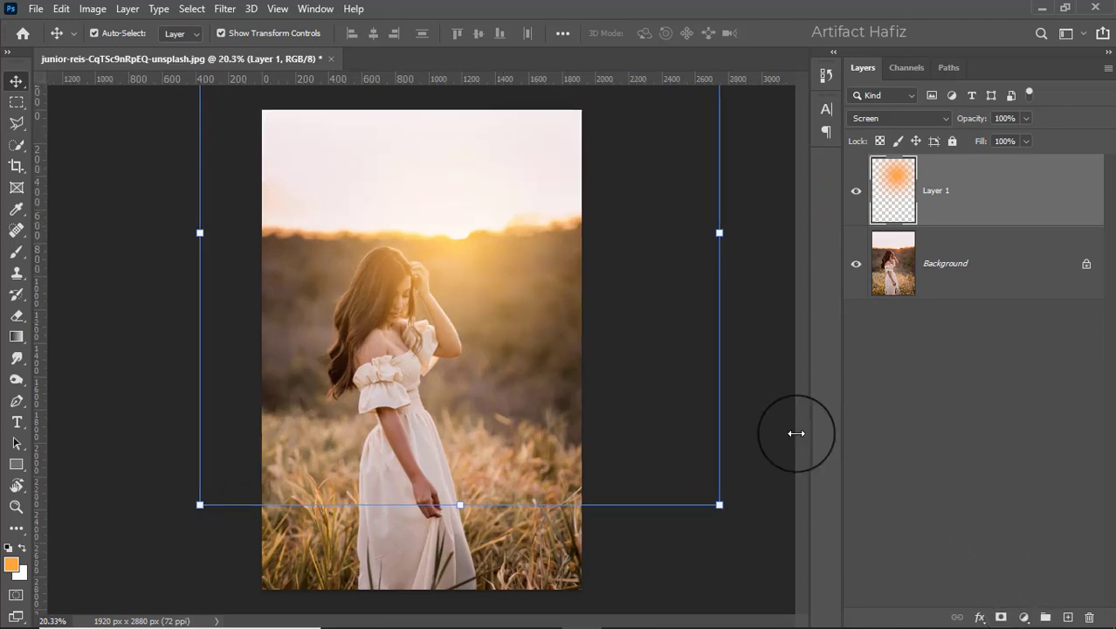
# Step: Add a layer mask to Layer 1 and set up the Brush tool with 13% opacity and black as the foreground color
pyautogui.click(962, 177)
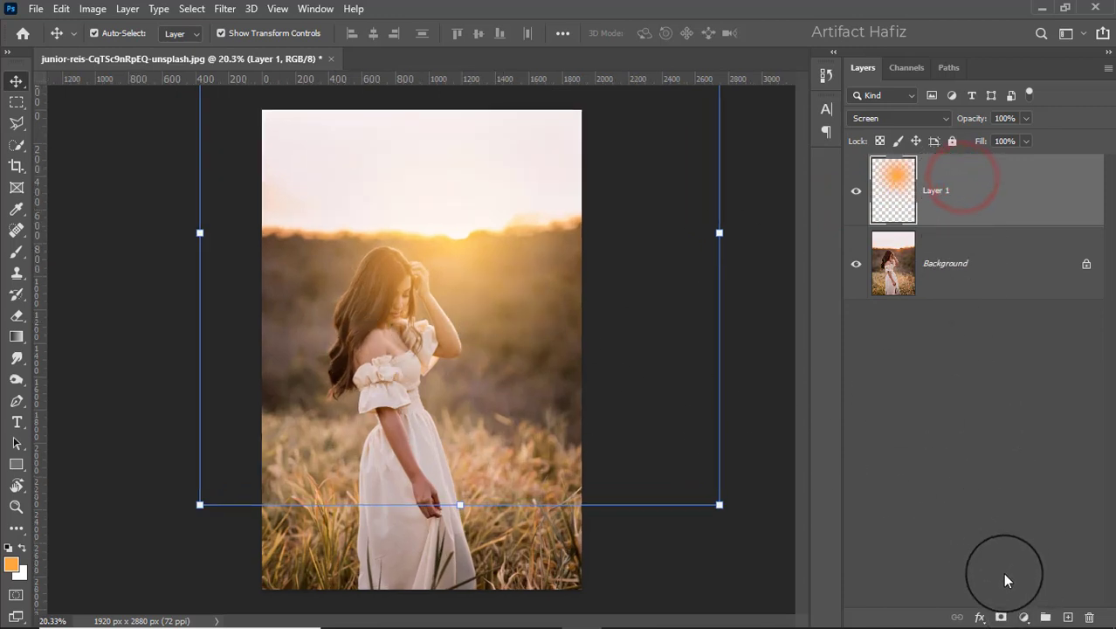
pyautogui.click(1001, 616)
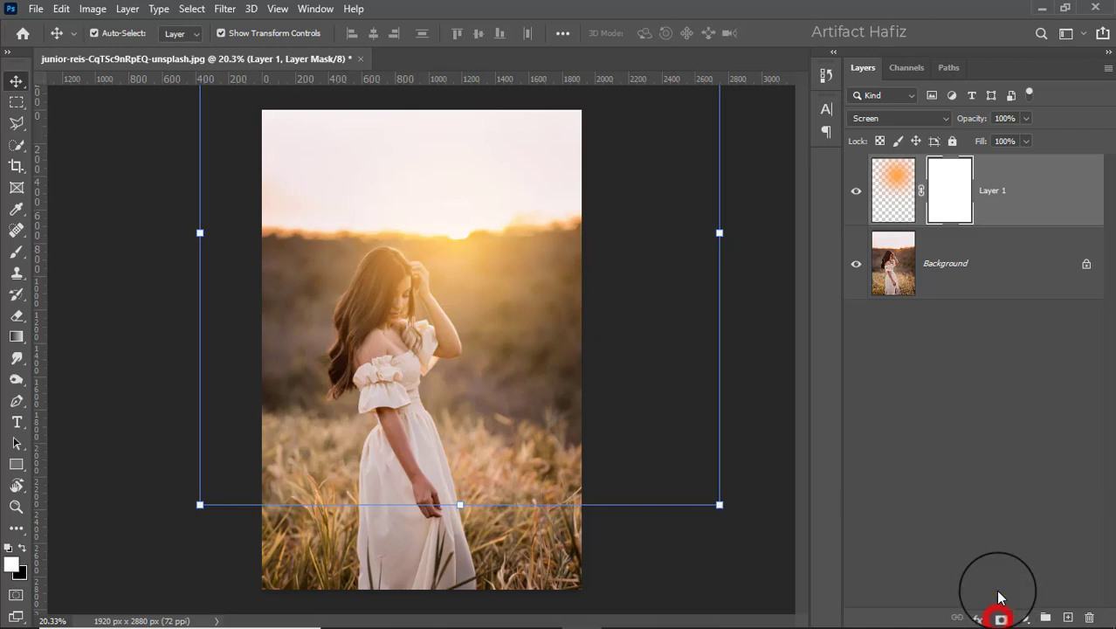
pyautogui.click(16, 252)
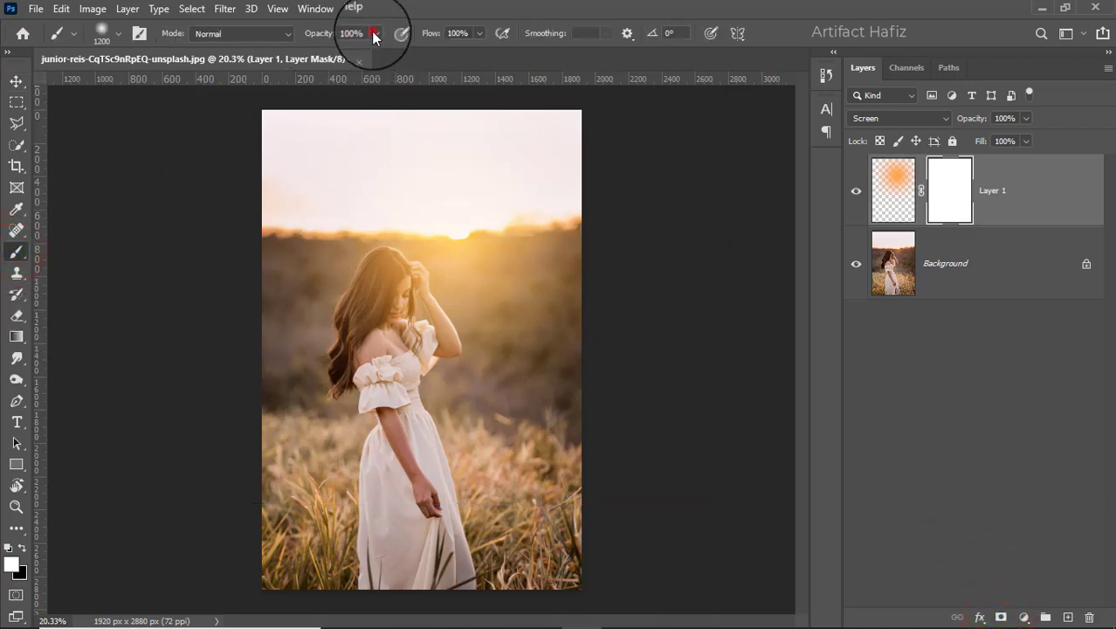
pyautogui.click(311, 53)
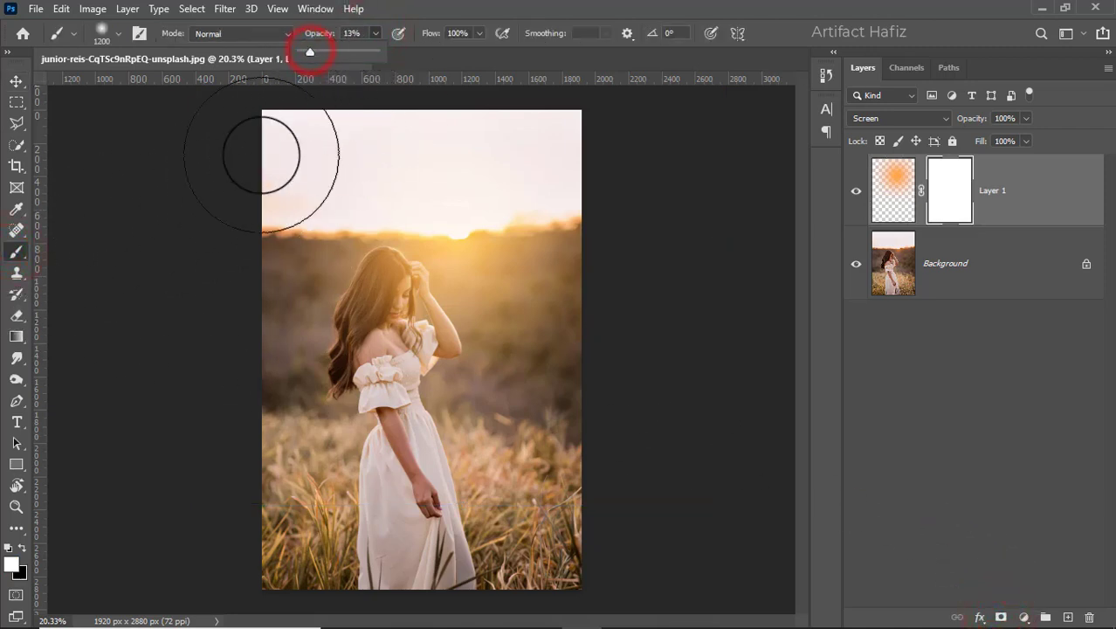
pyautogui.click(22, 548)
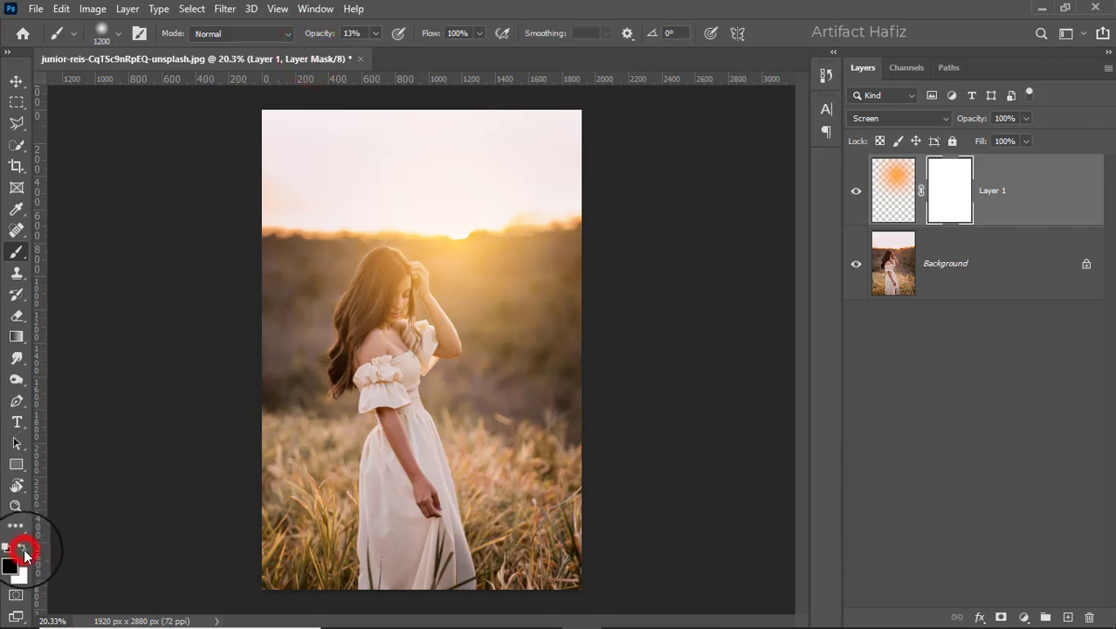
# Step: Reduce the brush size to 250 px and paint on the Layer 1 mask over the woman's hair, face and shoulder to soften the glow there
pyautogui.press('[')
pyautogui.press('[')
pyautogui.press('[')
pyautogui.press('[')
pyautogui.press('[')
pyautogui.press('[')
pyautogui.press('[')
pyautogui.press('[')
pyautogui.press('[')
pyautogui.press('[')
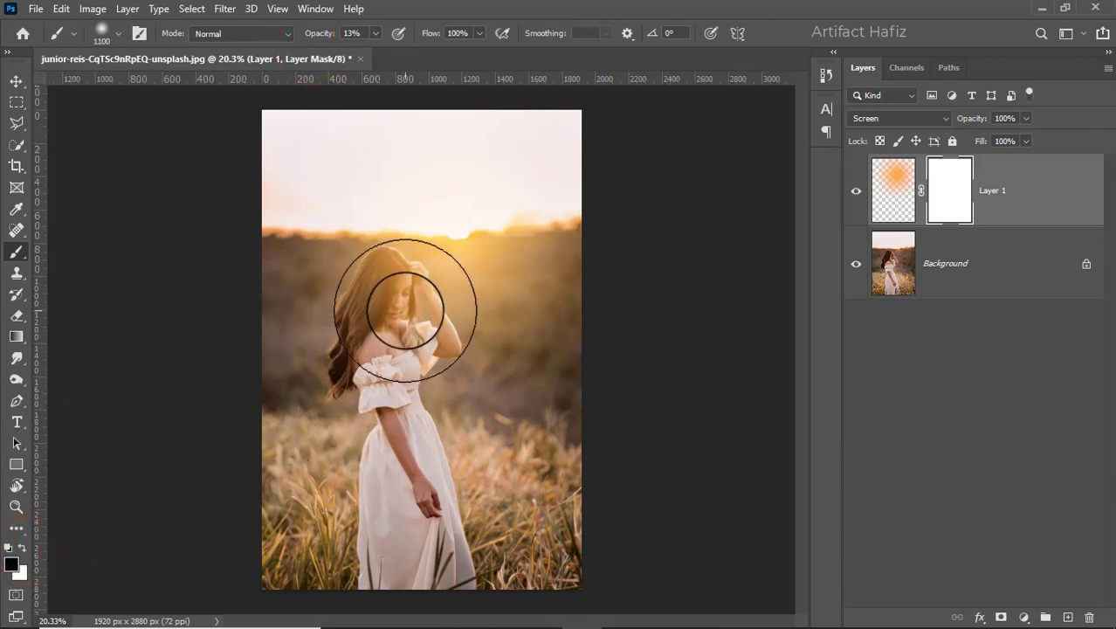
pyautogui.moveTo(395, 281)
pyautogui.mouseDown()
pyautogui.moveTo(396, 311)
pyautogui.moveTo(374, 312)
pyautogui.mouseUp()
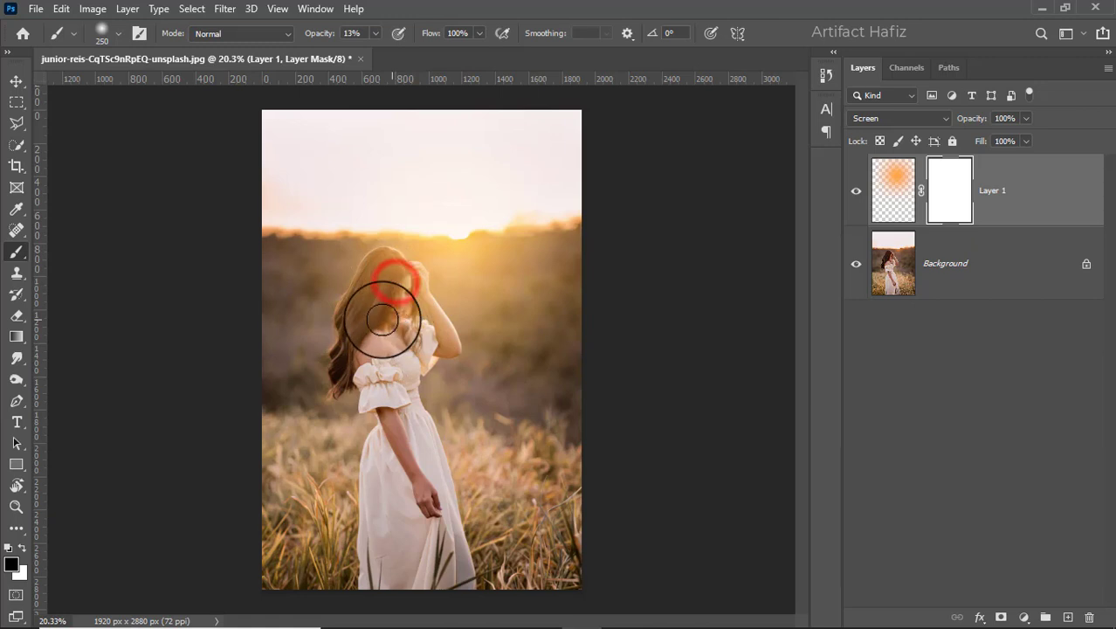
pyautogui.moveTo(379, 260); pyautogui.dragTo(370, 336)
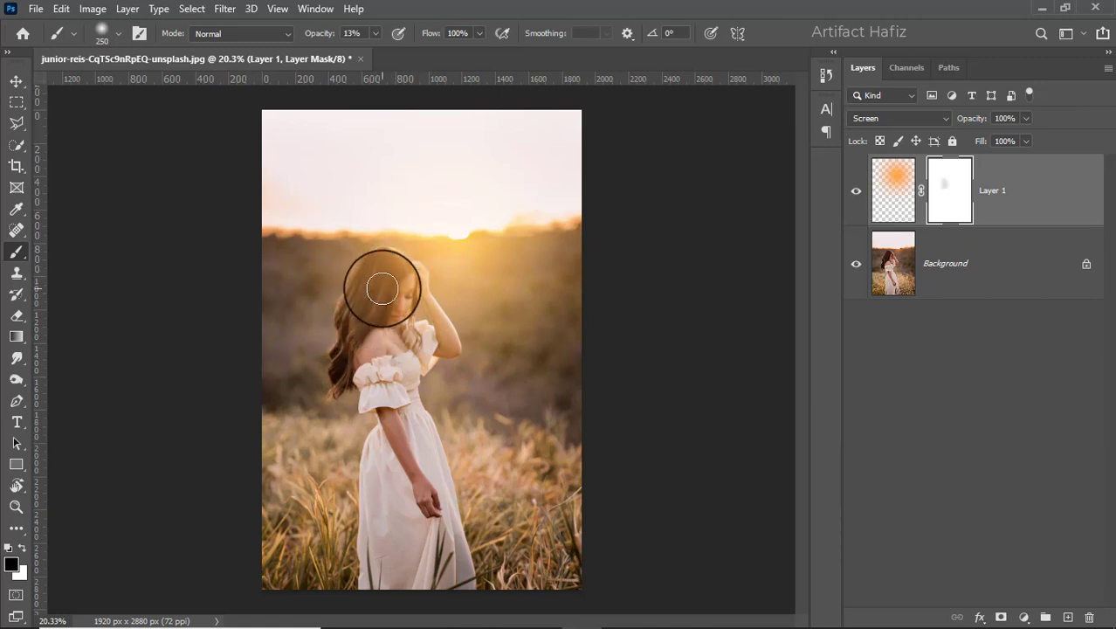
pyautogui.moveTo(375, 278); pyautogui.dragTo(397, 387)
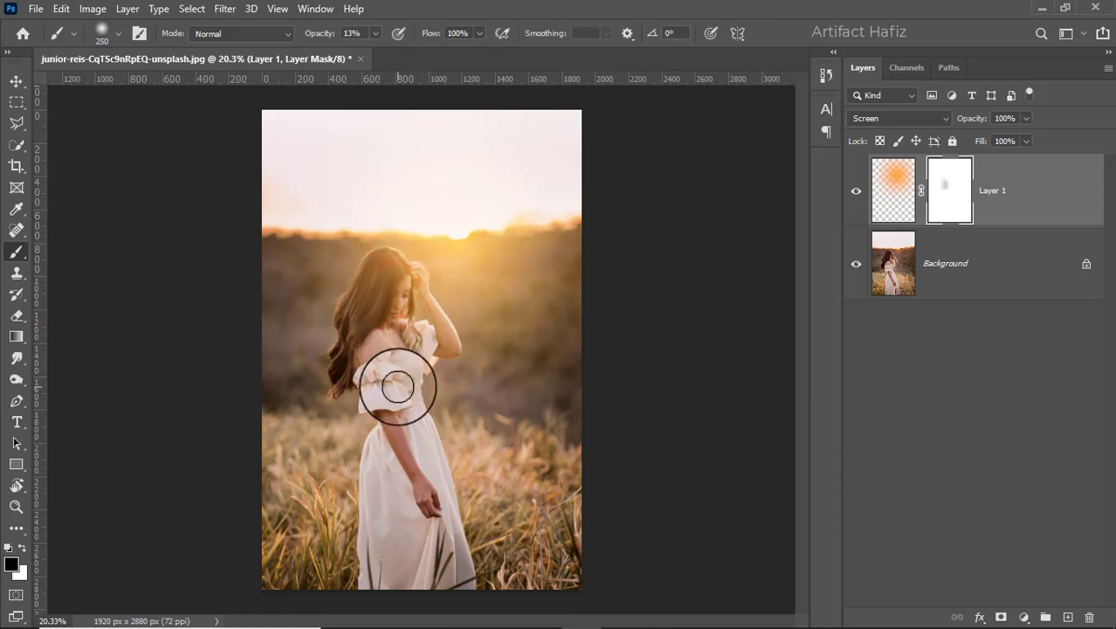
pyautogui.scroll(2, 391, 330)
pyautogui.scroll(-2, 391, 329)
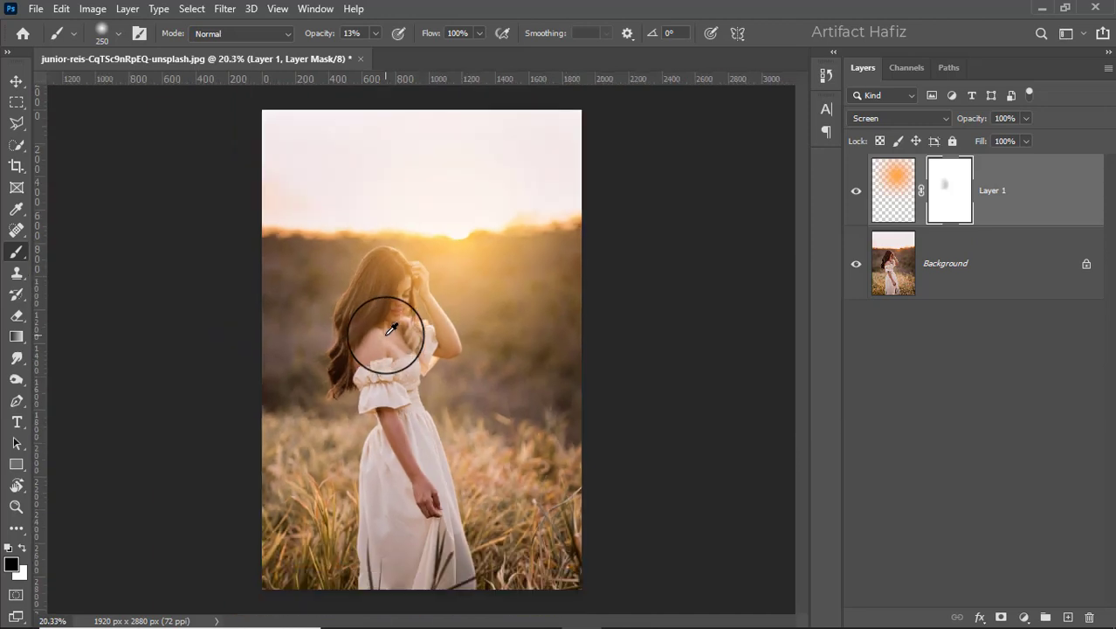
pyautogui.scroll(1, 384, 330)
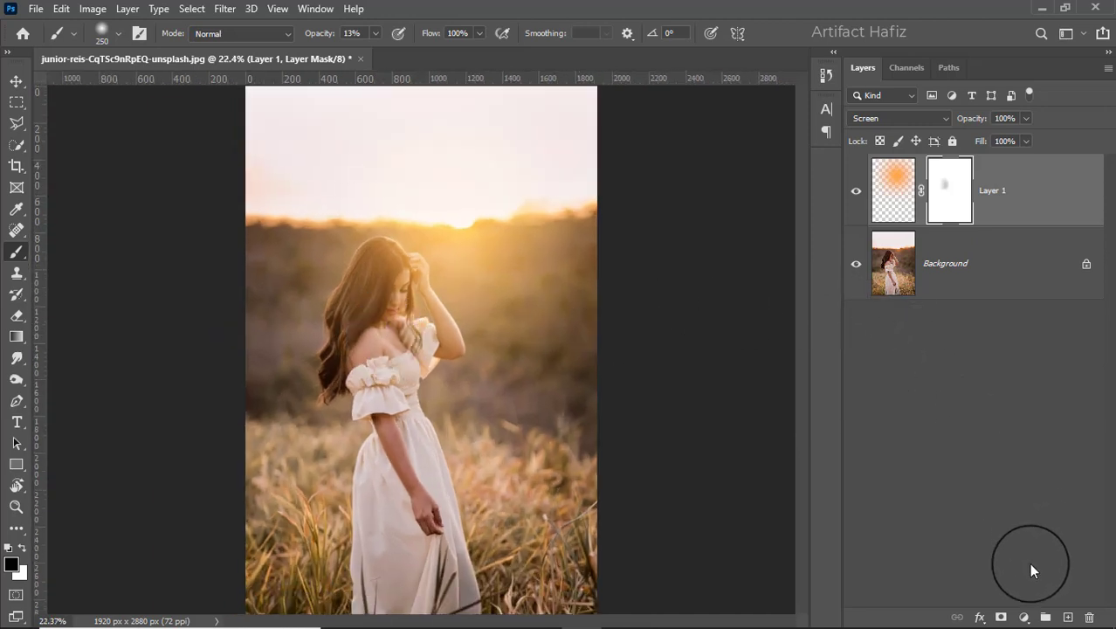
# Step: Add a Curves adjustment layer, raising the highlights of the RGB curve and anchoring the shadows with a second point
pyautogui.click(1018, 613)
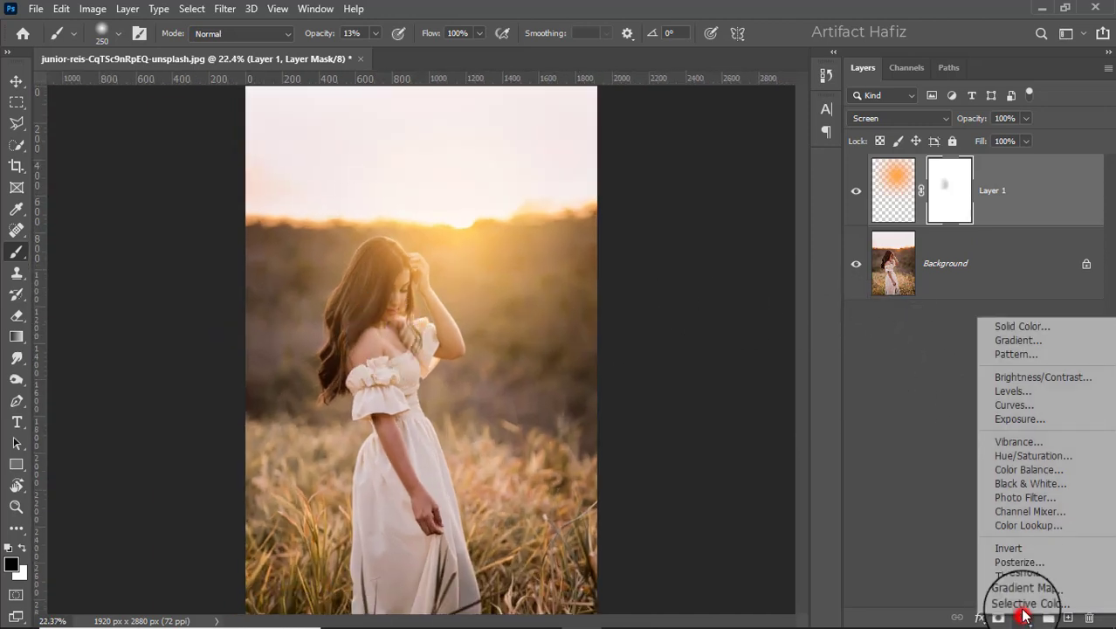
pyautogui.click(1010, 408)
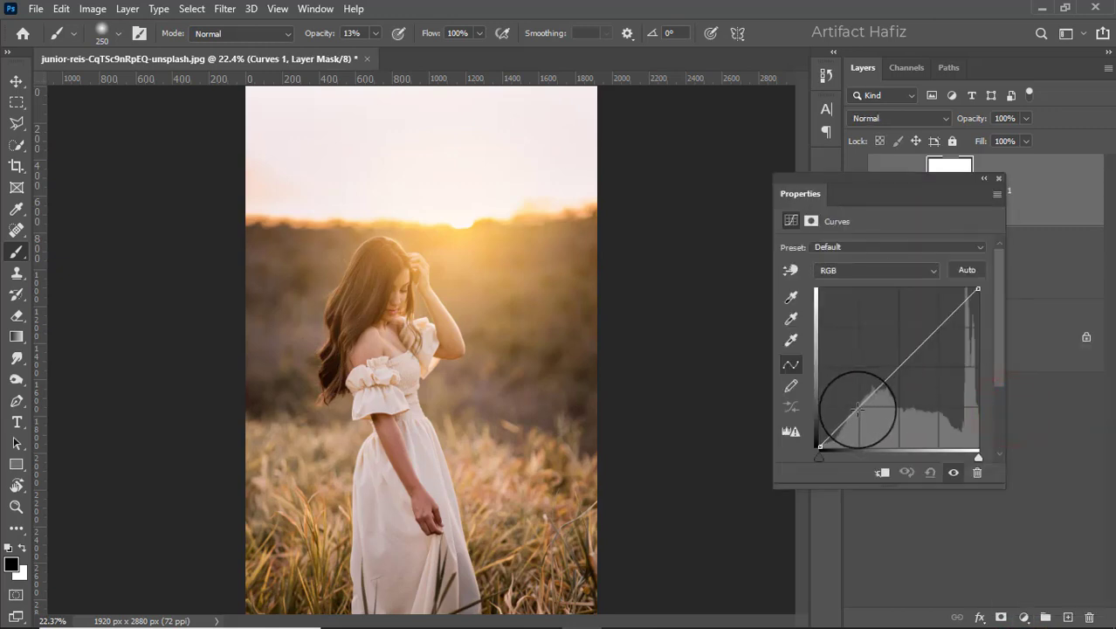
pyautogui.click(932, 319)
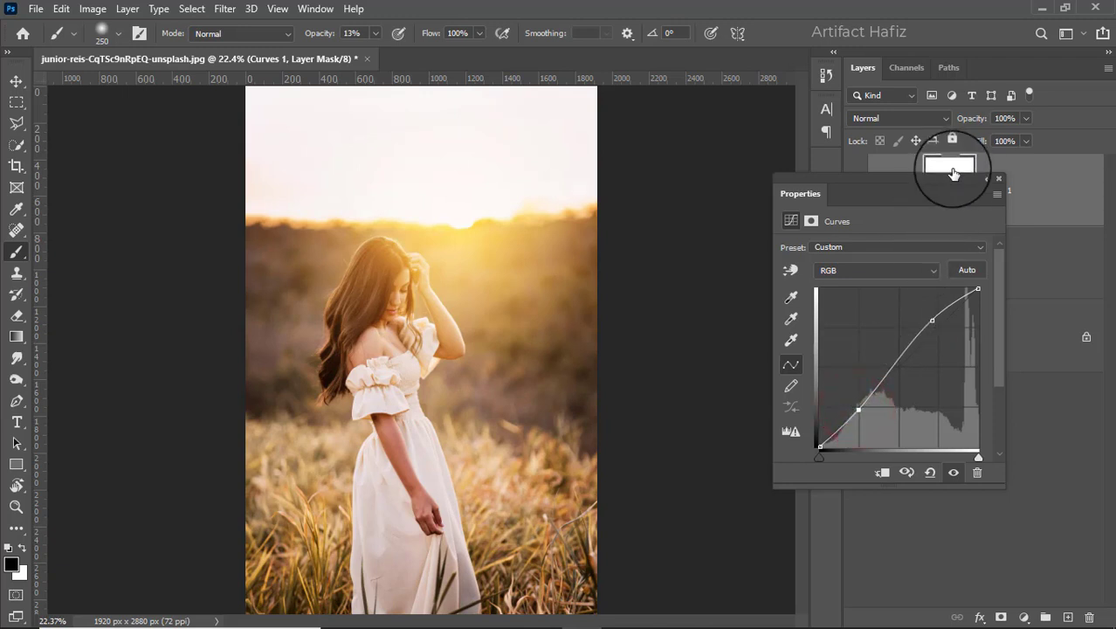
pyautogui.click(999, 180)
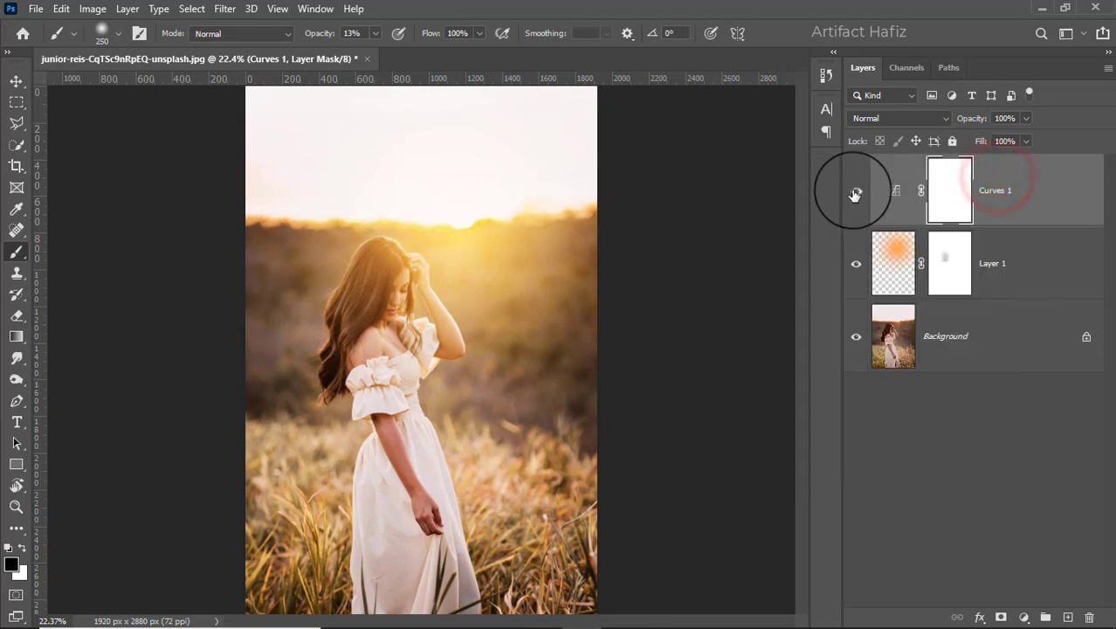
# Step: Compare the photo with and without the Curves adjustment by toggling its visibility
pyautogui.click(855, 192)
pyautogui.click(854, 192)
pyautogui.click(854, 192)
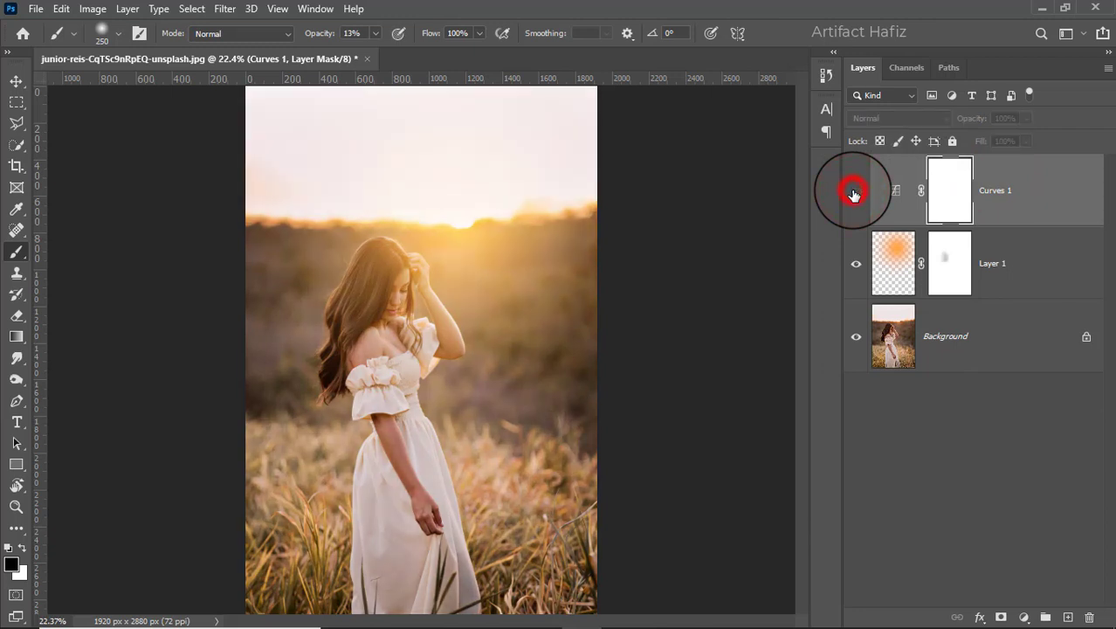
pyautogui.click(854, 192)
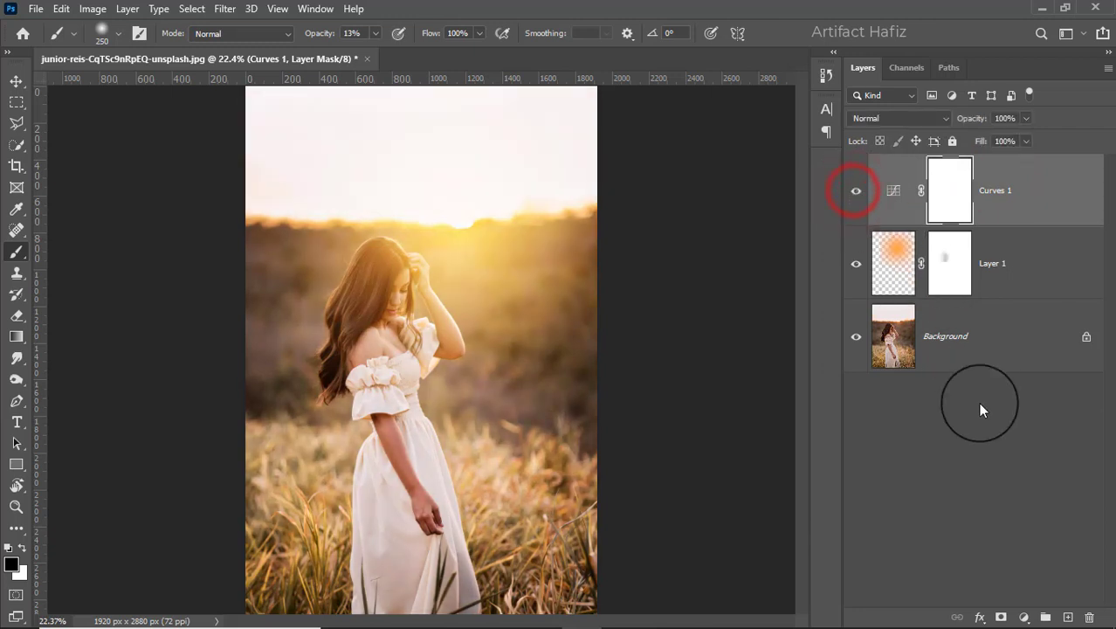
# Step: Add a Levels adjustment layer and set its midtone input level to about 0.97
pyautogui.click(1021, 617)
pyautogui.click(1026, 393)
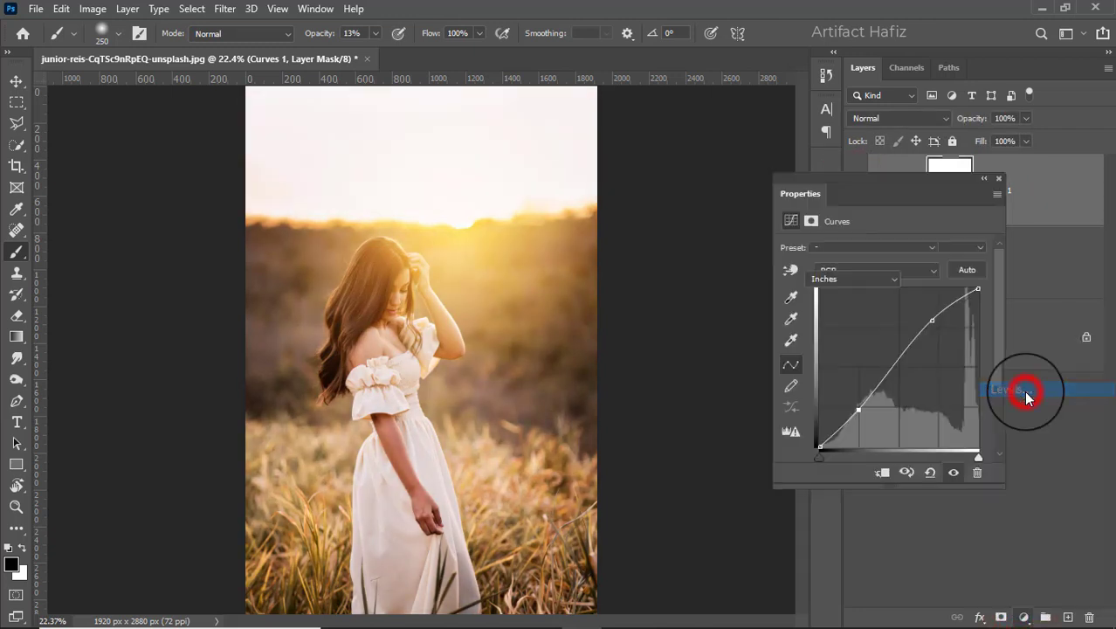
pyautogui.moveTo(897, 367); pyautogui.dragTo(902, 379)
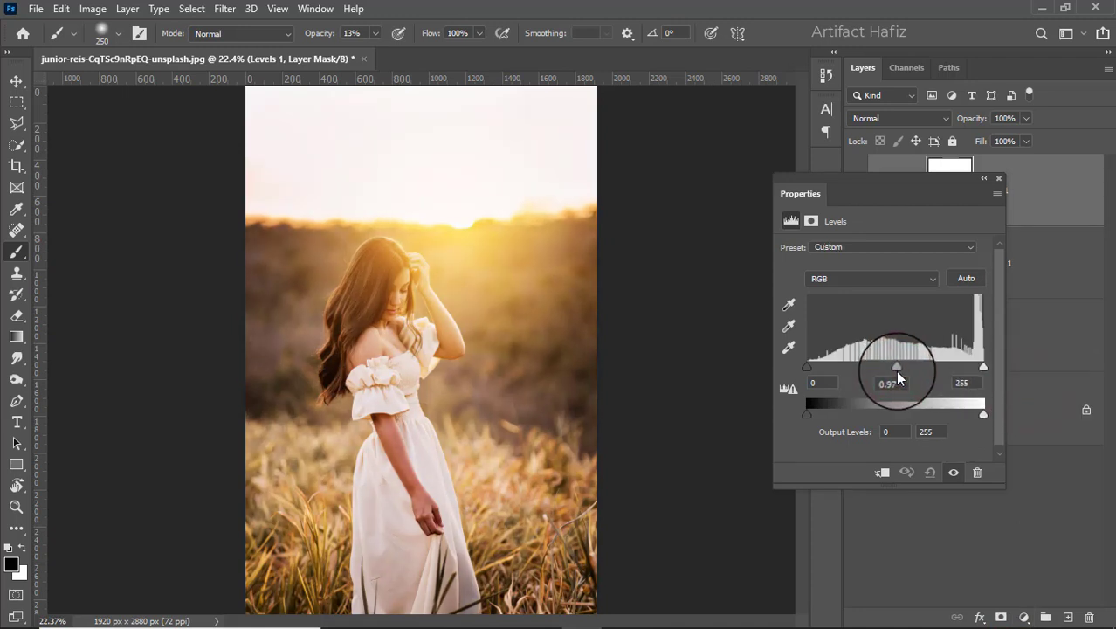
pyautogui.click(997, 181)
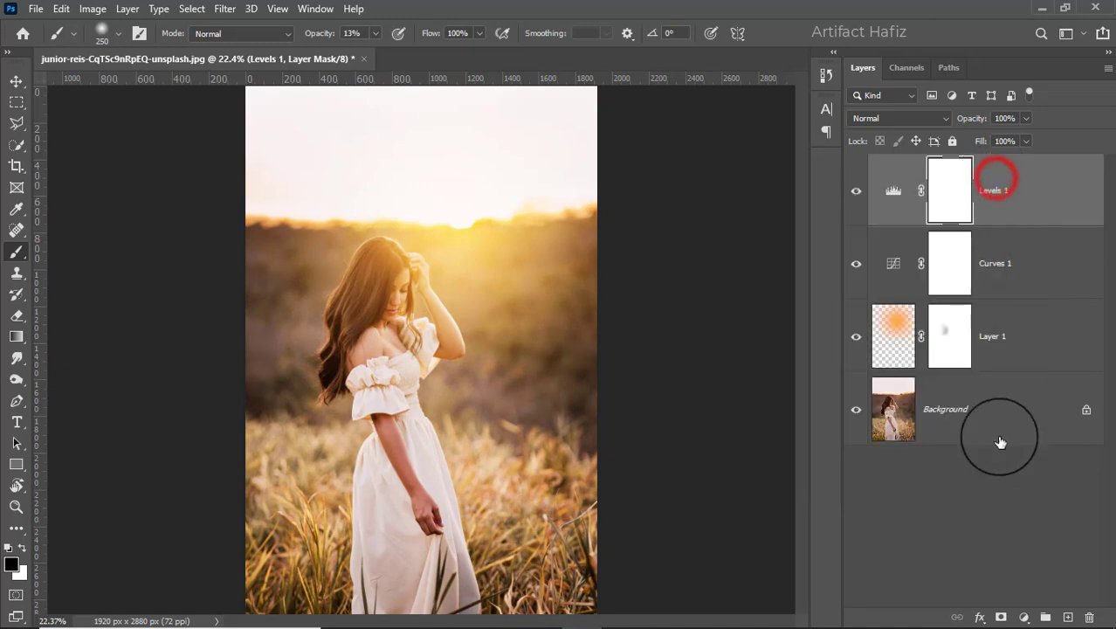
# Step: Add a Color Lookup adjustment layer above the Levels adjustment
pyautogui.click(1024, 617)
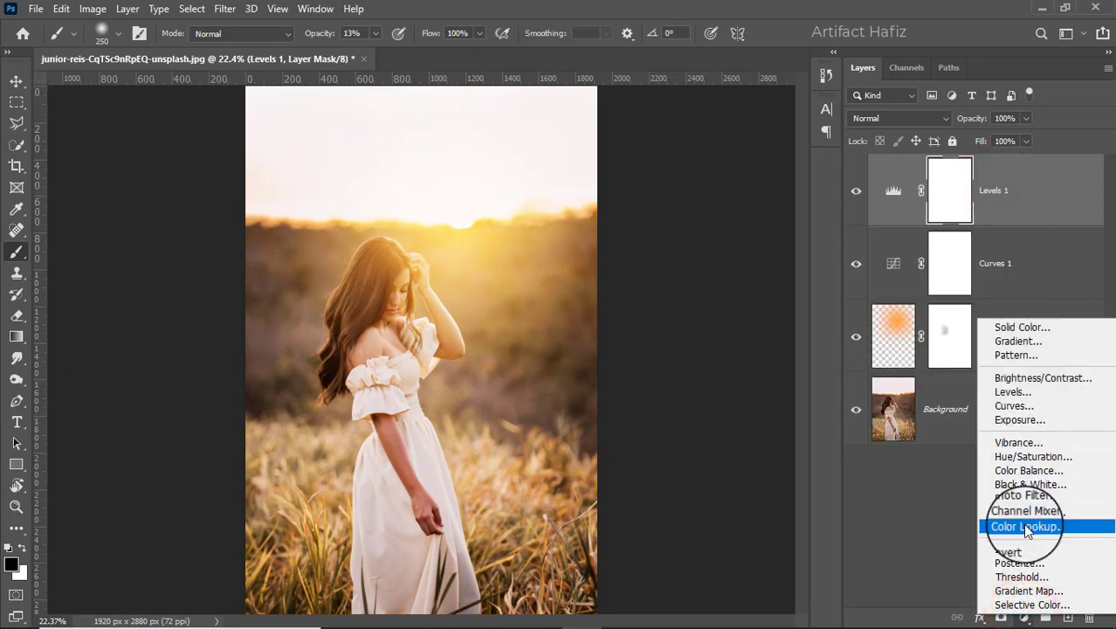
pyautogui.click(1027, 527)
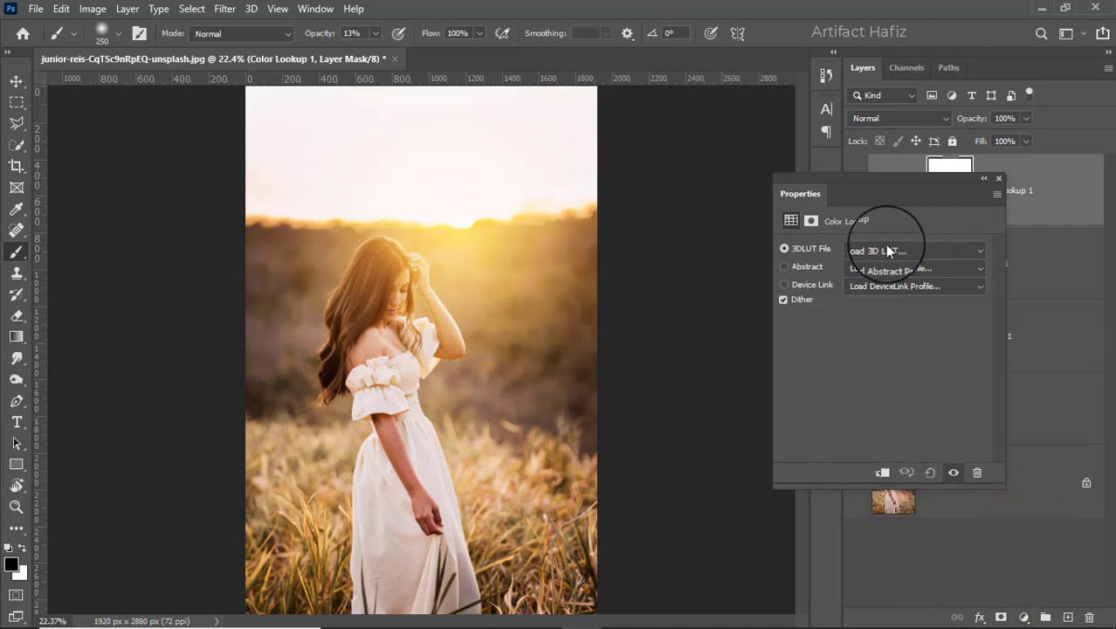
# Step: Try the Fuji ETERNA 250D Kodak 2395, Soft_Warming.look and Crisp_Warm.look 3D LUTs on the Color Lookup adjustment
pyautogui.click(888, 250)
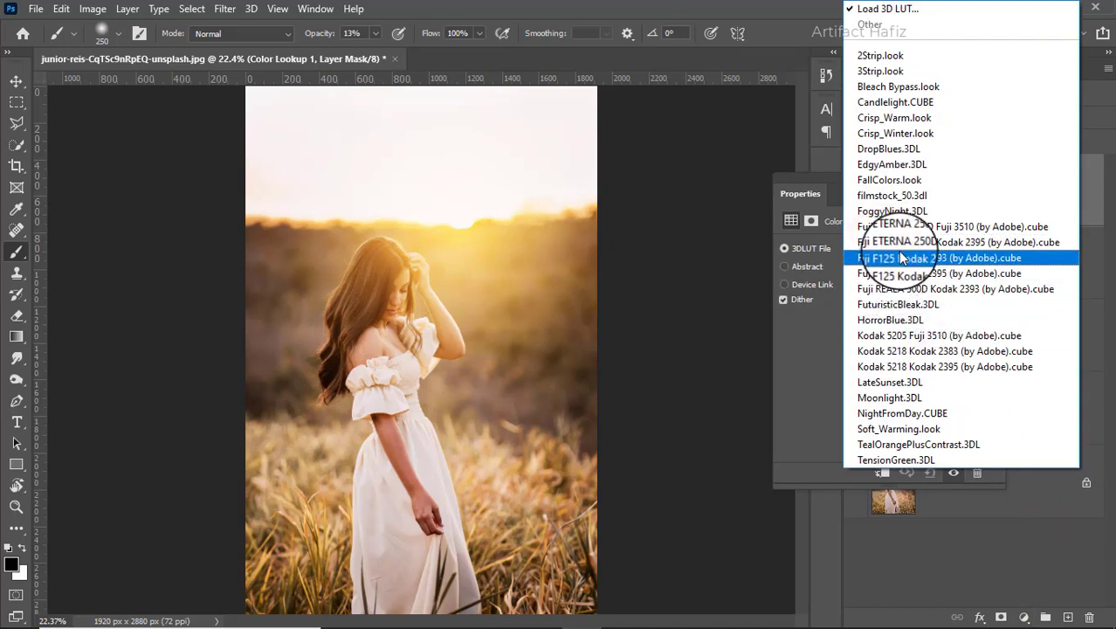
pyautogui.click(900, 242)
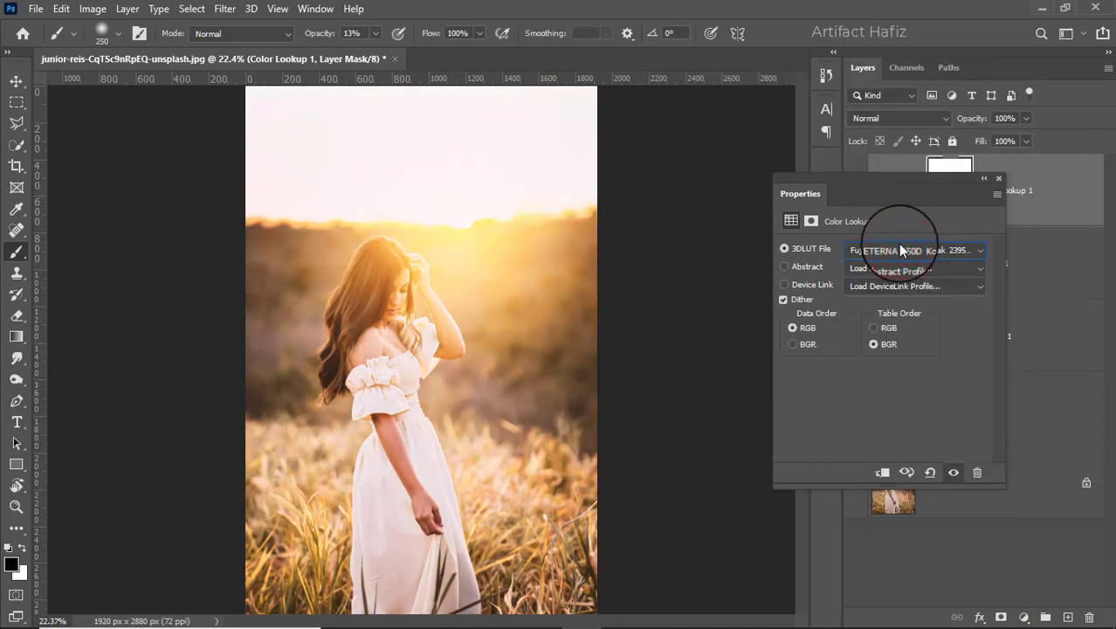
pyautogui.click(898, 248)
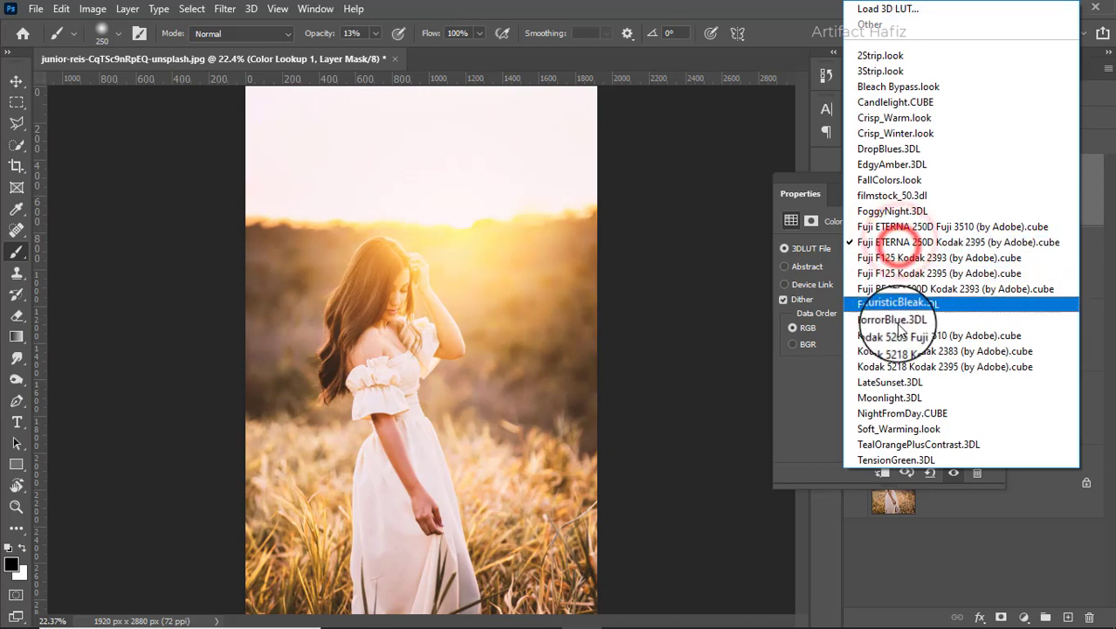
pyautogui.click(901, 430)
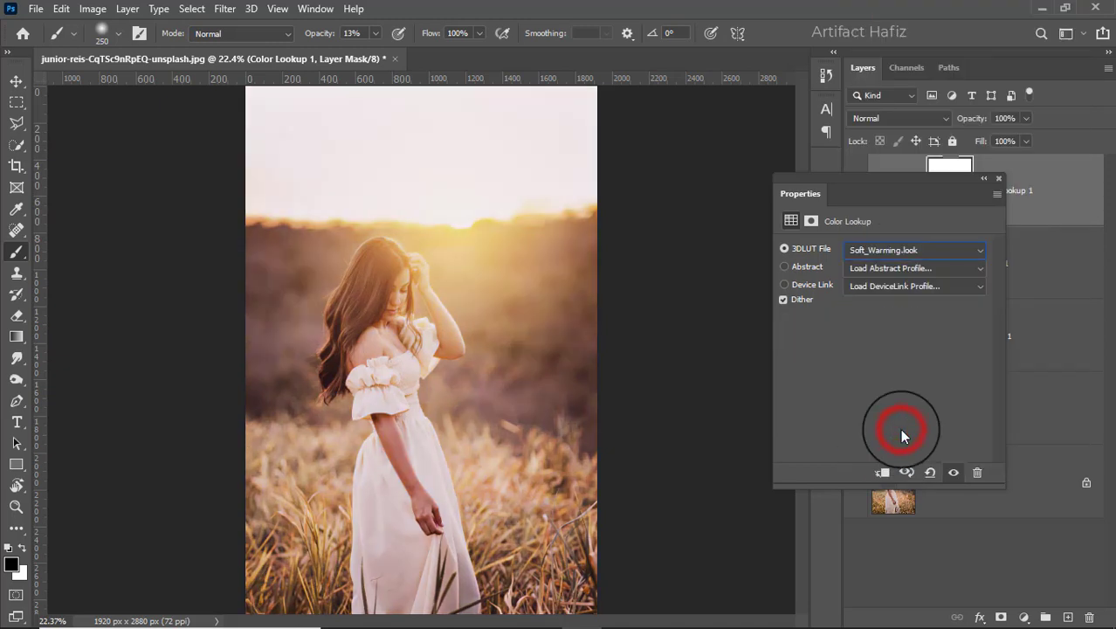
pyautogui.click(909, 250)
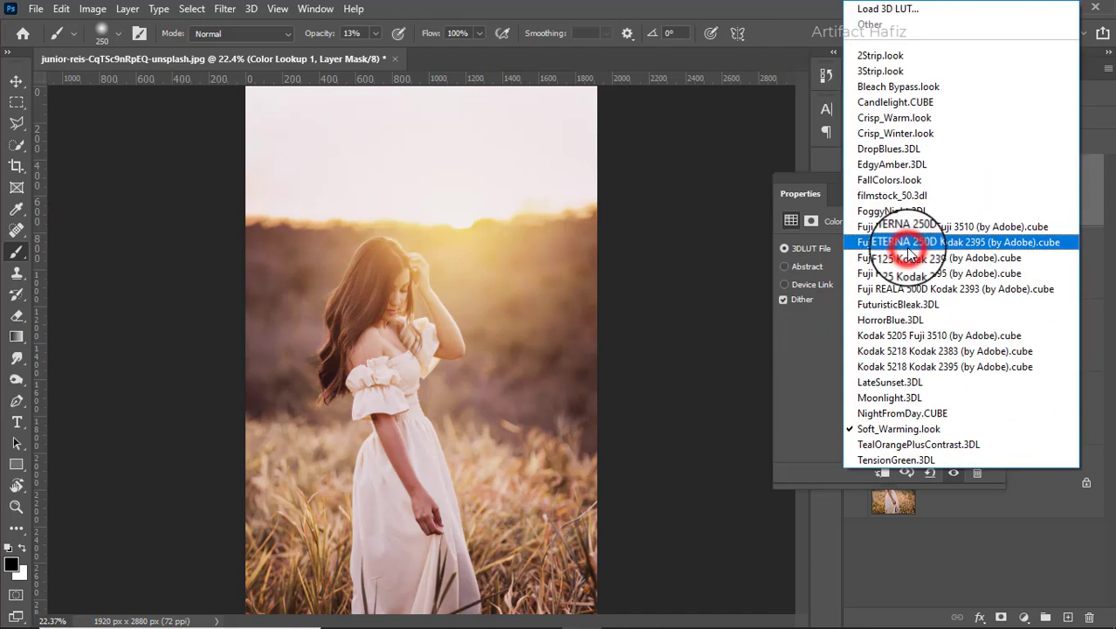
pyautogui.click(892, 117)
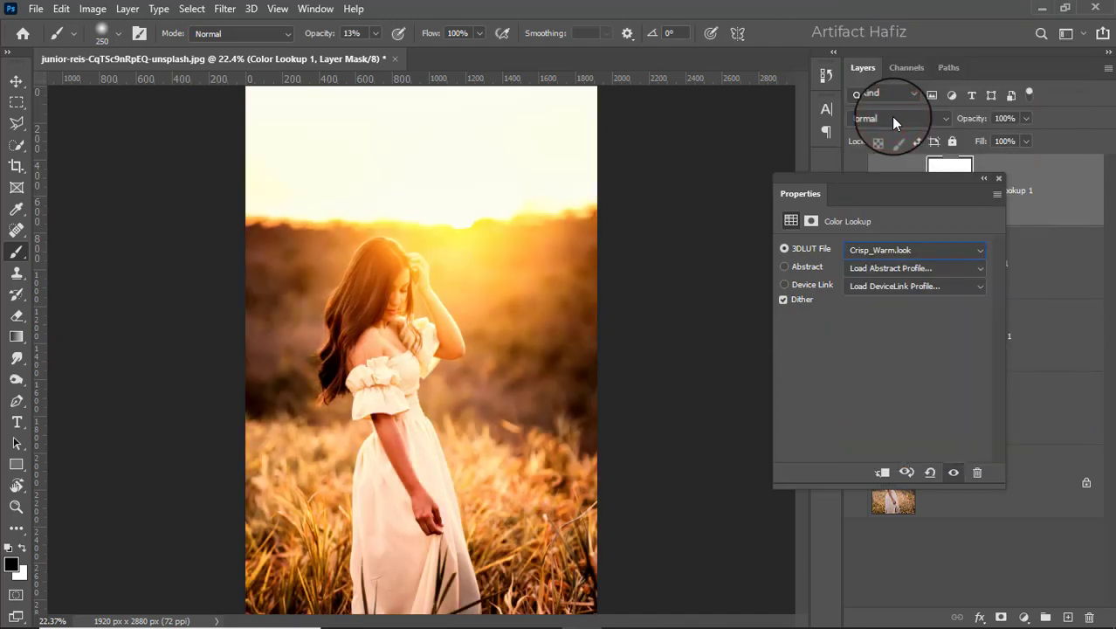
# Step: Load the FallColors.look 3D LUT into the Color Lookup adjustment and close its properties
pyautogui.click(908, 250)
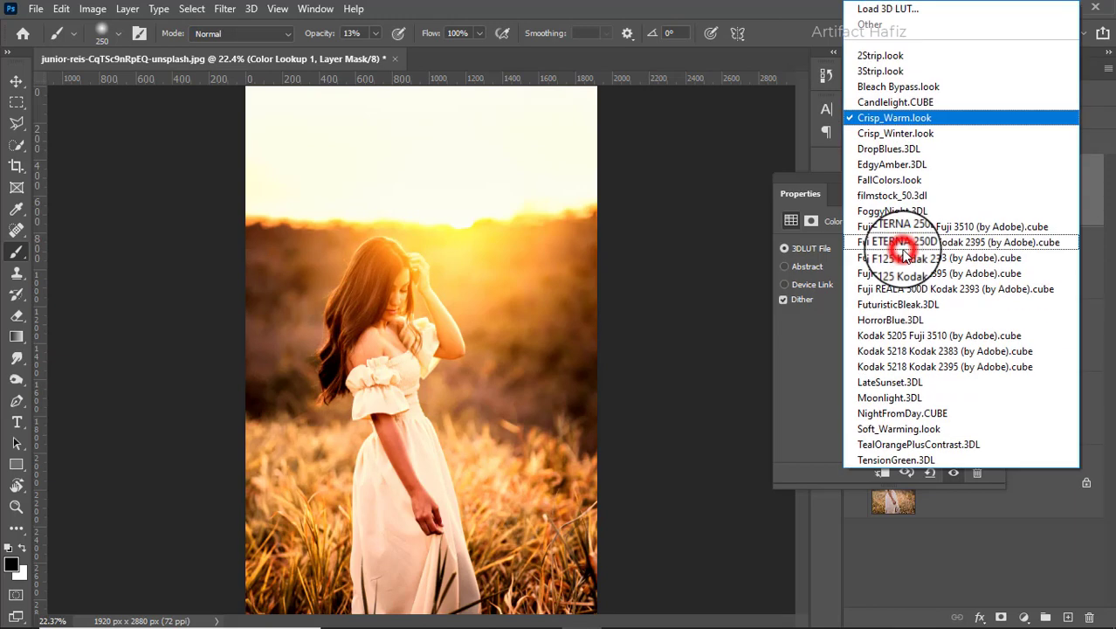
pyautogui.click(895, 182)
pyautogui.click(886, 241)
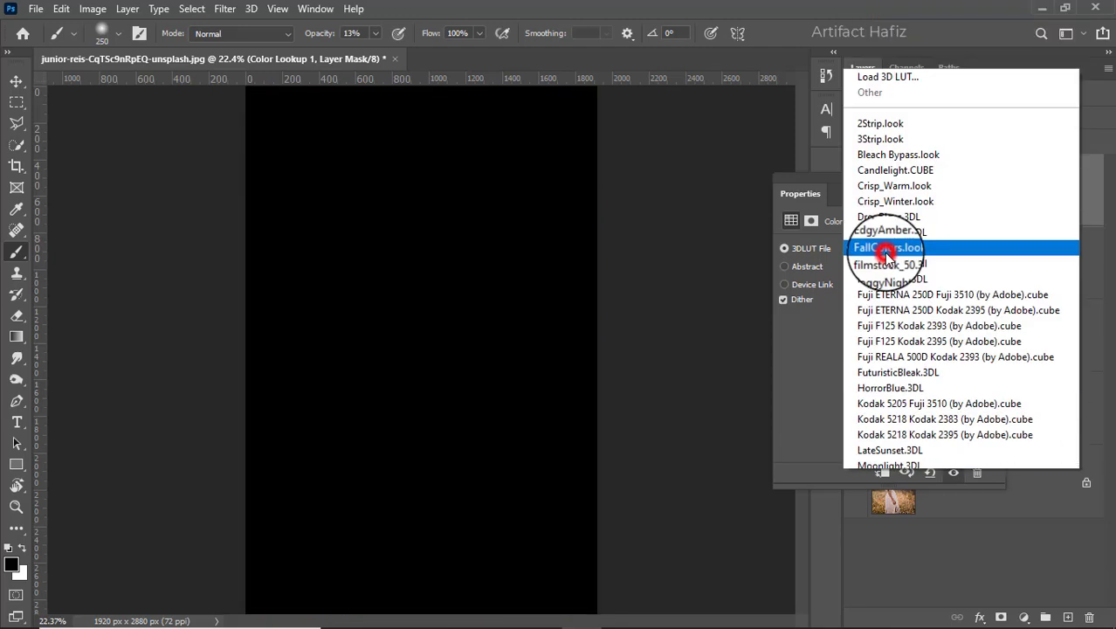
pyautogui.click(902, 181)
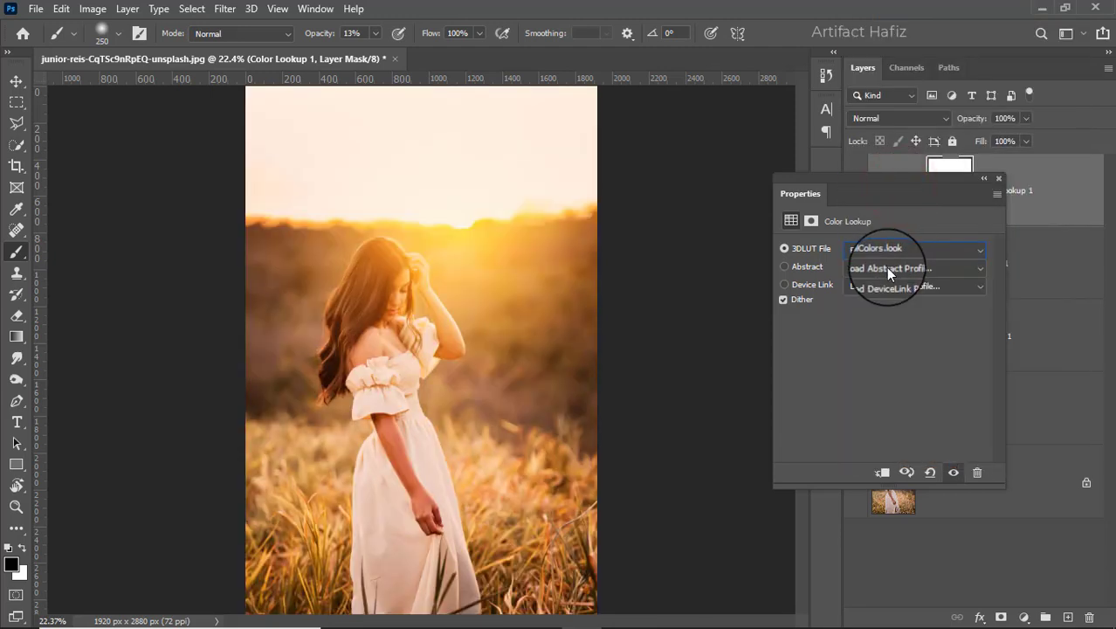
pyautogui.click(997, 177)
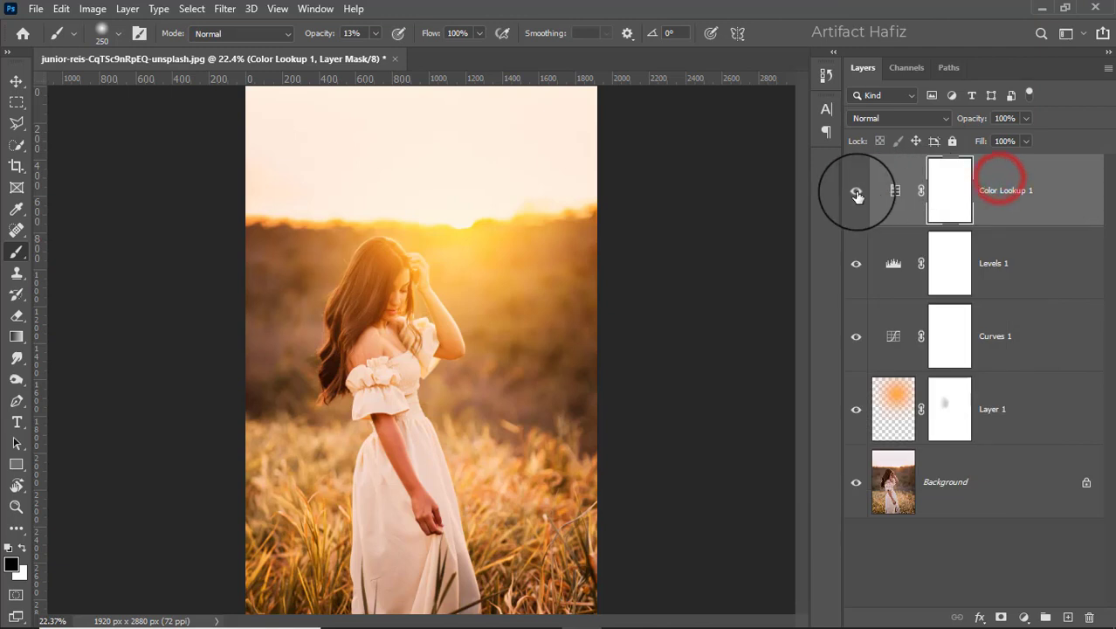
# Step: Compare the photo with and without the Color Lookup adjustment and reduce that layer's opacity to 22%
pyautogui.click(857, 194)
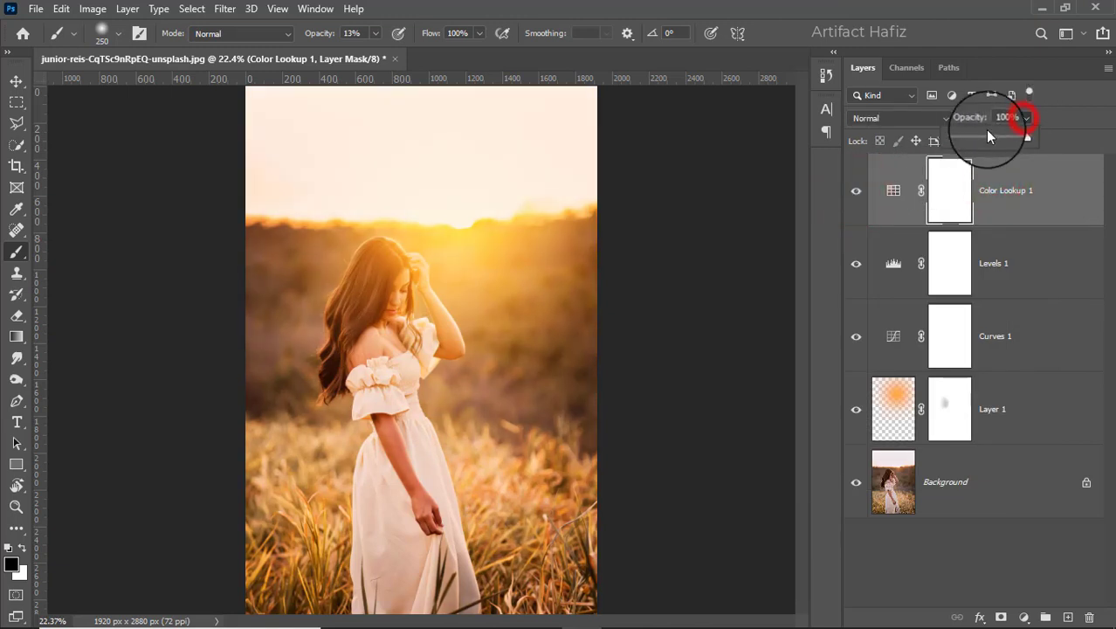
pyautogui.moveTo(969, 137); pyautogui.dragTo(970, 139)
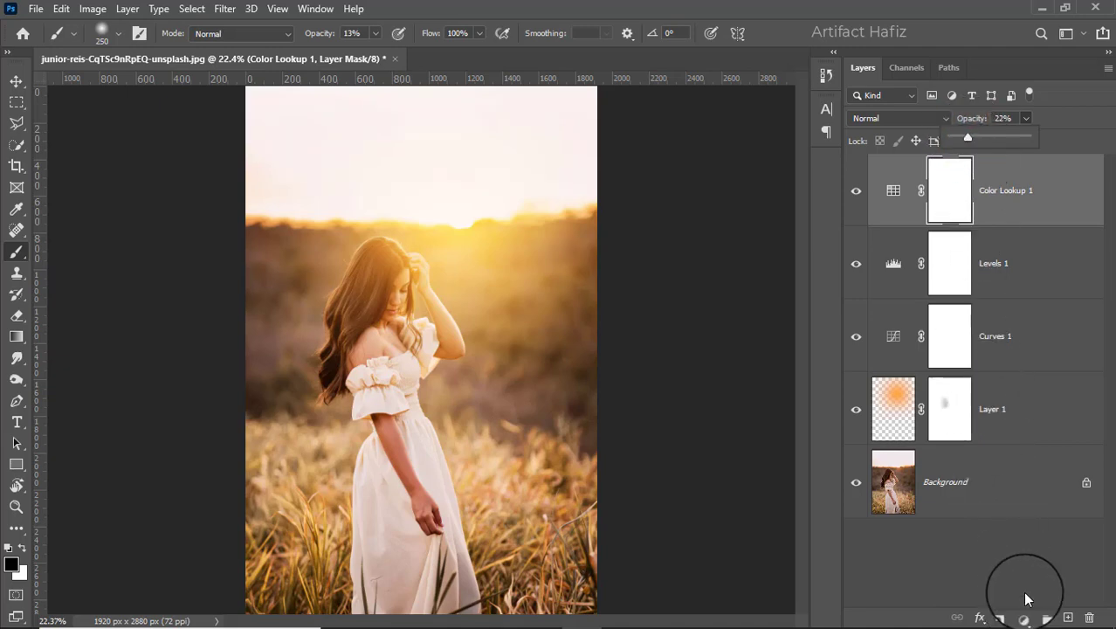
pyautogui.click(1011, 187)
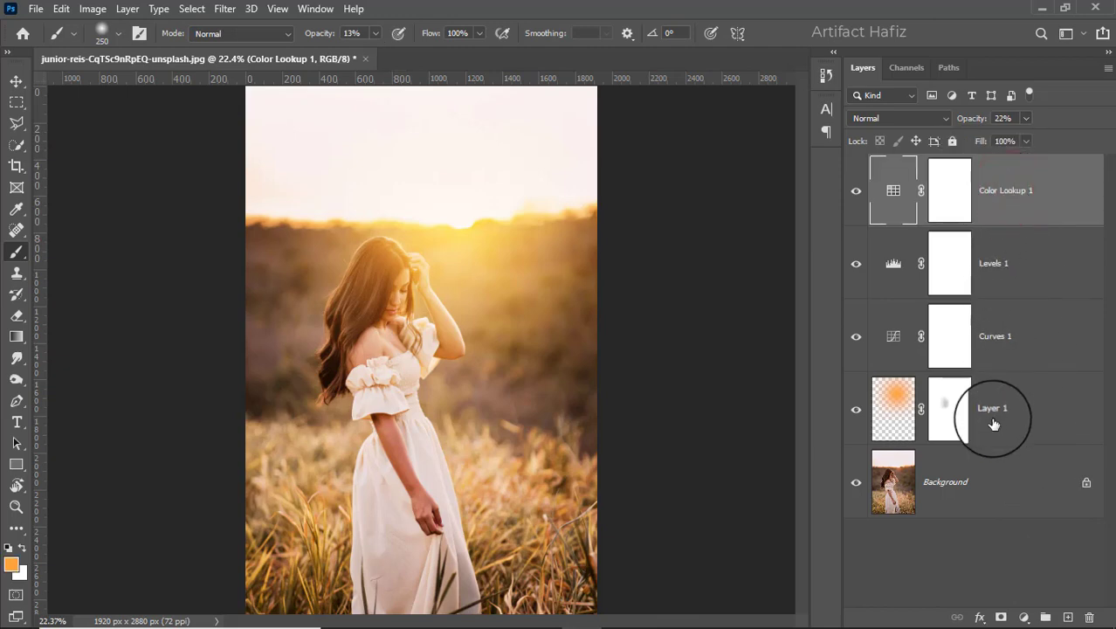
# Step: Stamp all visible layers into a new top layer and convert it for Smart Filters
pyautogui.hotkey('ctrl', 'alt', 'shift', 'e')
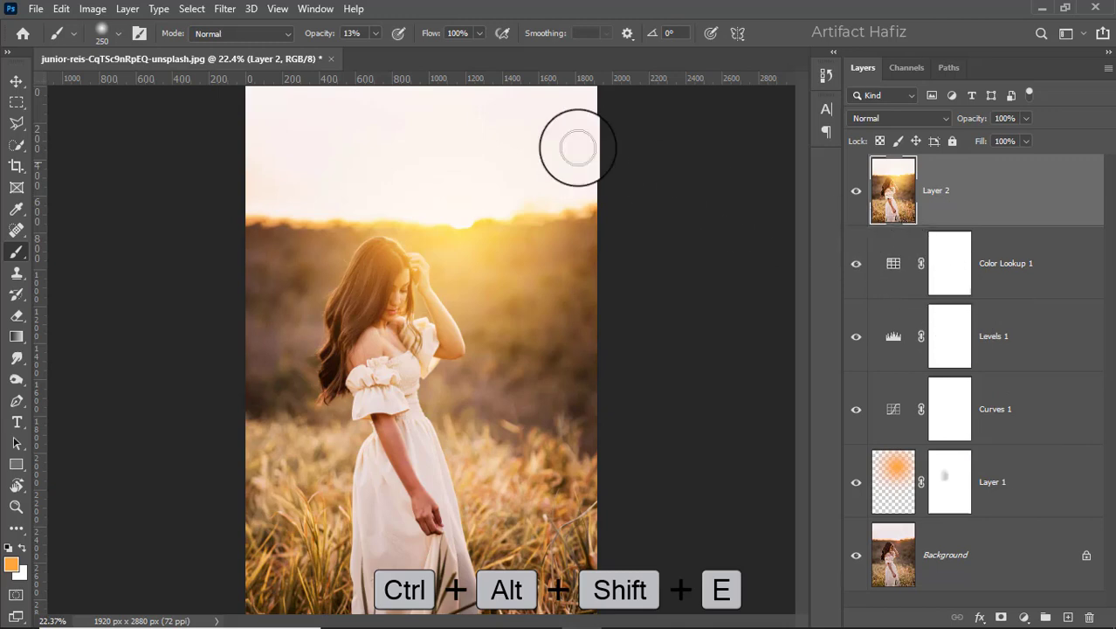
pyautogui.click(222, 9)
pyautogui.click(236, 49)
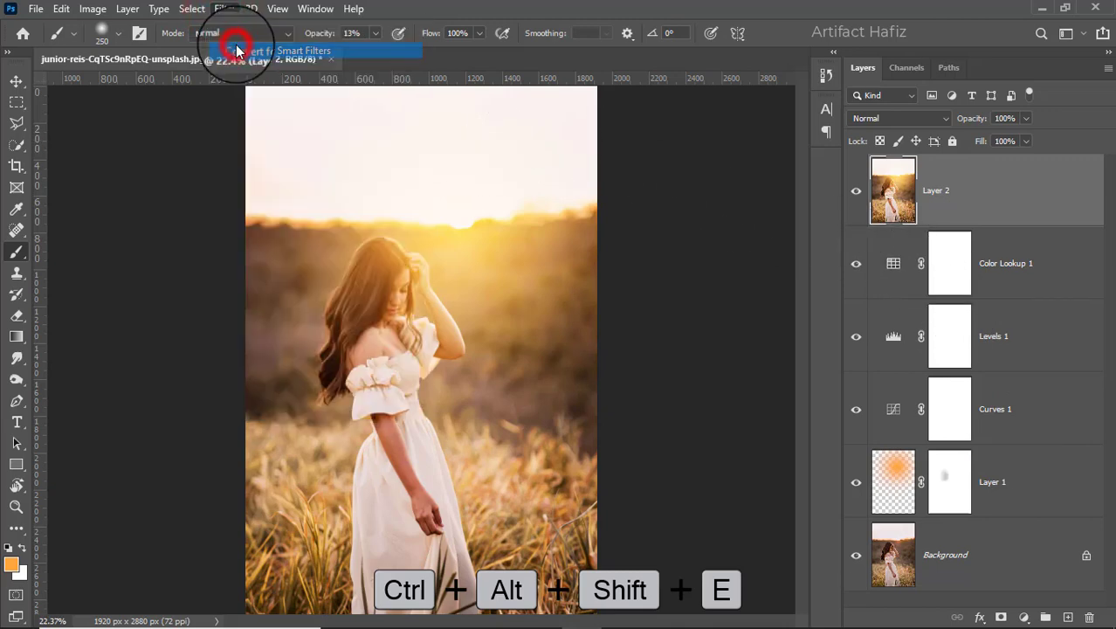
# Step: Open the Camera Raw Filter on the merged layer and set Exposure +0.15, Highlights -16, Shadows +16, Whites +37 and Blacks -4
pyautogui.click(224, 9)
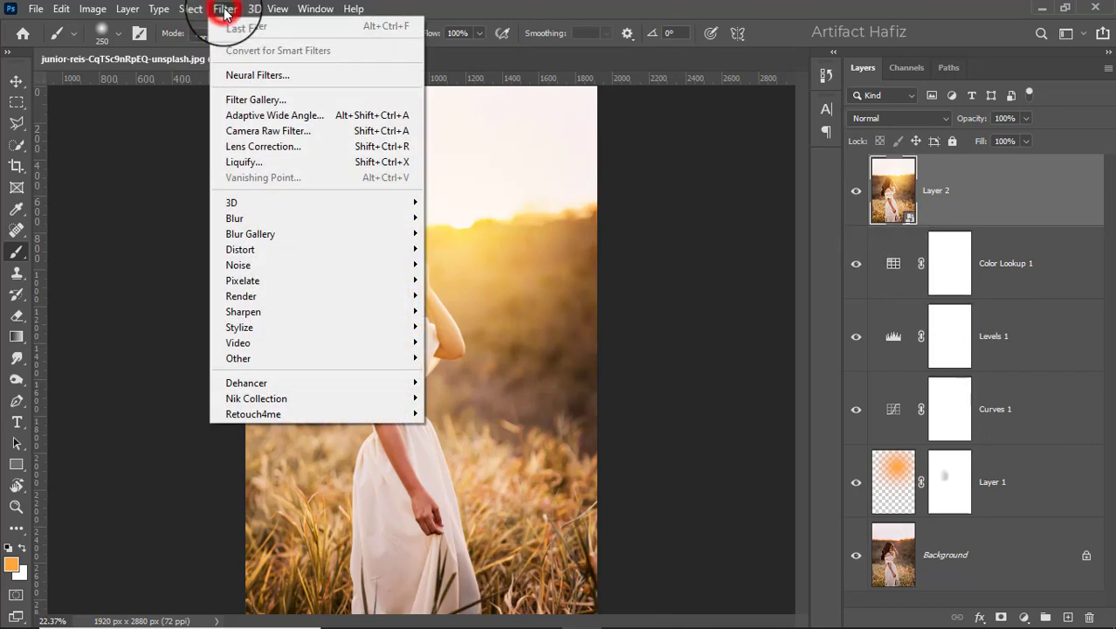
pyautogui.click(256, 131)
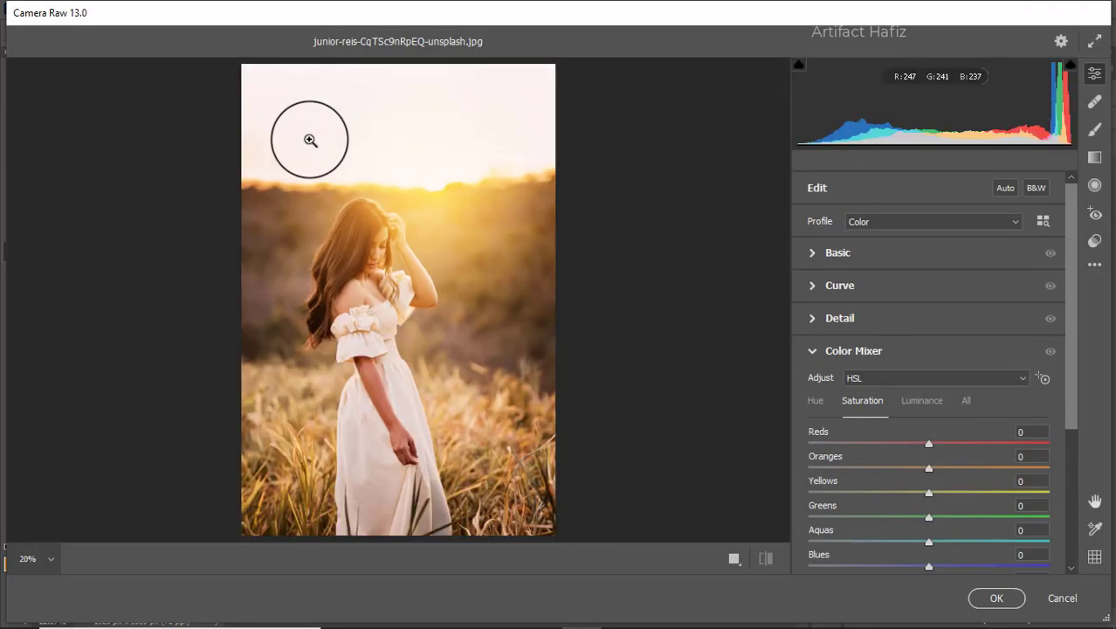
pyautogui.click(823, 251)
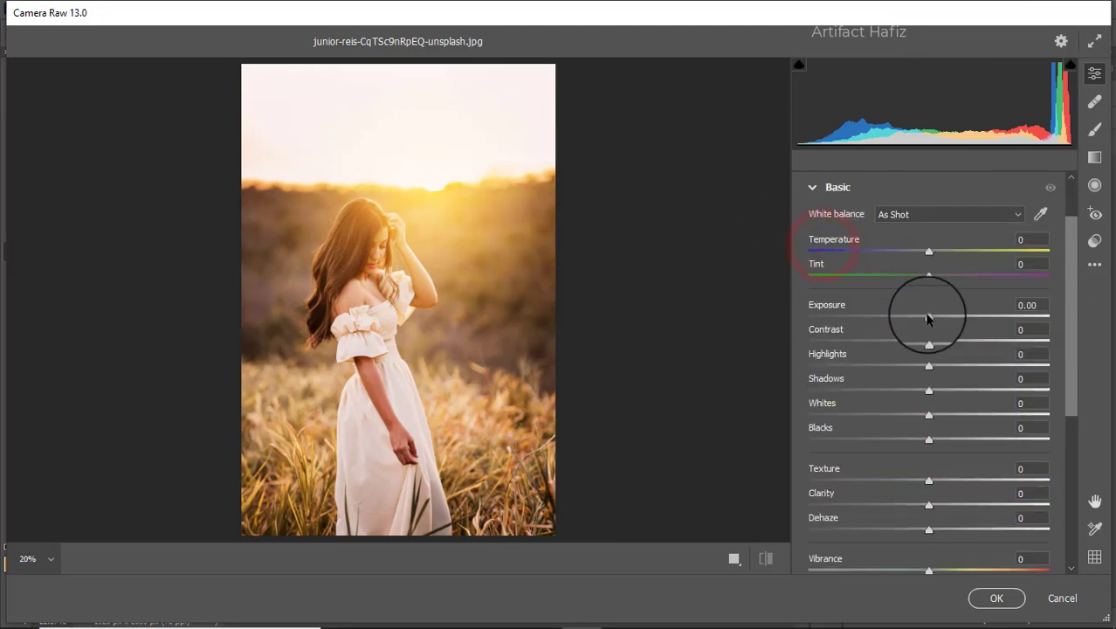
pyautogui.moveTo(927, 317); pyautogui.dragTo(931, 317)
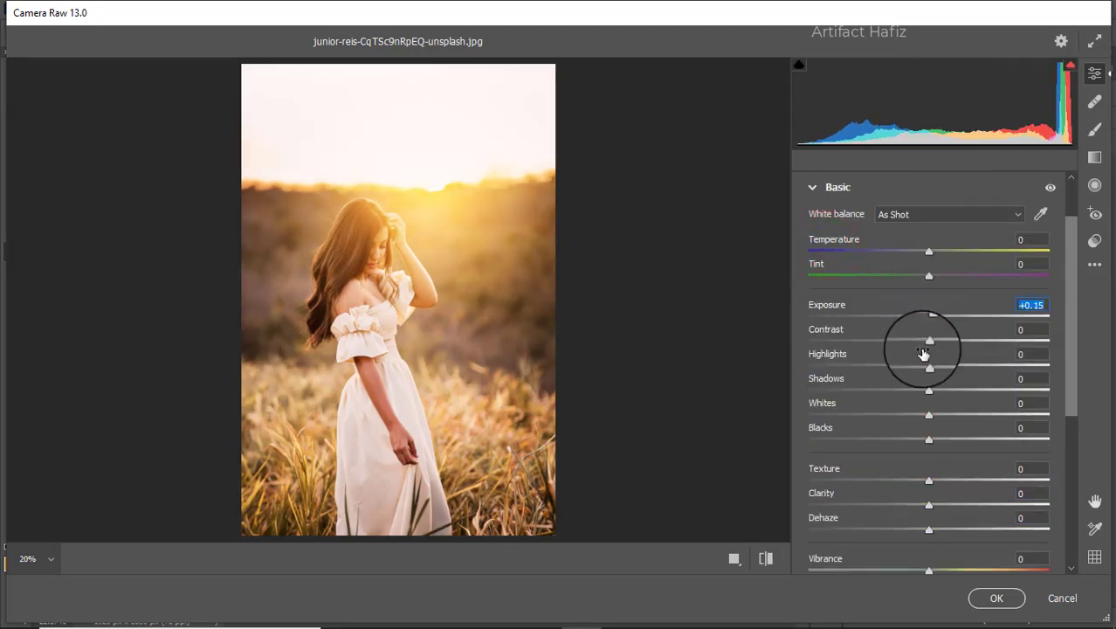
pyautogui.moveTo(898, 371)
pyautogui.mouseDown()
pyautogui.moveTo(853, 374)
pyautogui.moveTo(917, 369)
pyautogui.moveTo(905, 373)
pyautogui.mouseUp()
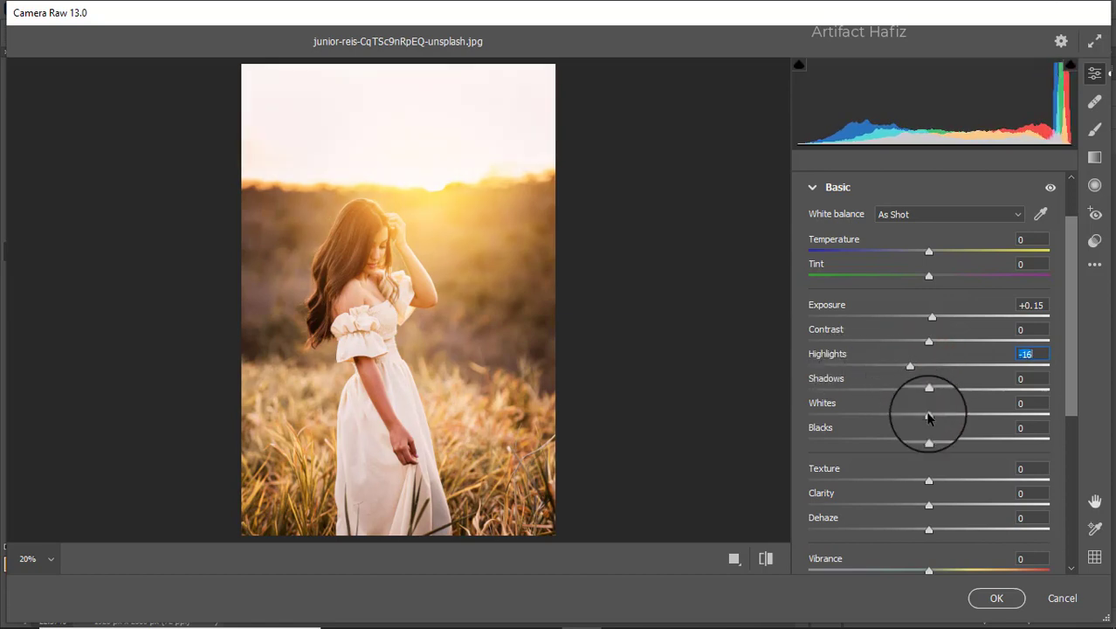
pyautogui.moveTo(928, 414); pyautogui.dragTo(946, 399)
pyautogui.moveTo(928, 438)
pyautogui.mouseDown()
pyautogui.moveTo(891, 434)
pyautogui.moveTo(921, 443)
pyautogui.mouseUp()
# Step: Set Texture to +3, Clarity to +2, Dehaze to +3, Vibrance to +16 and Saturation to -12 in the Basic adjustments
pyautogui.scroll(-3, 944, 393)
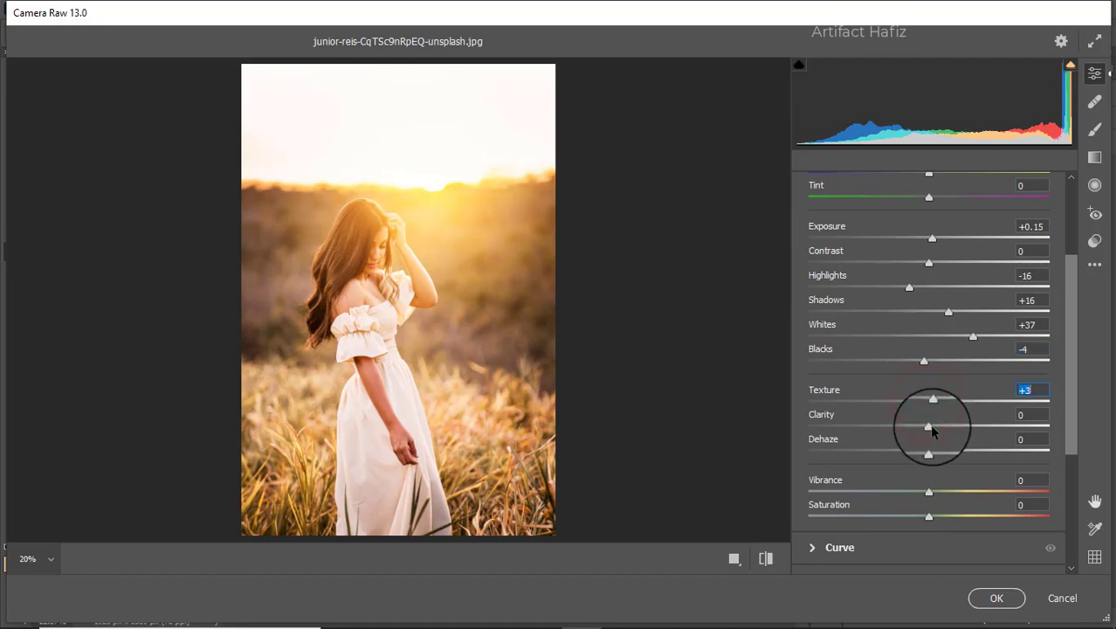
pyautogui.moveTo(930, 424); pyautogui.dragTo(932, 428)
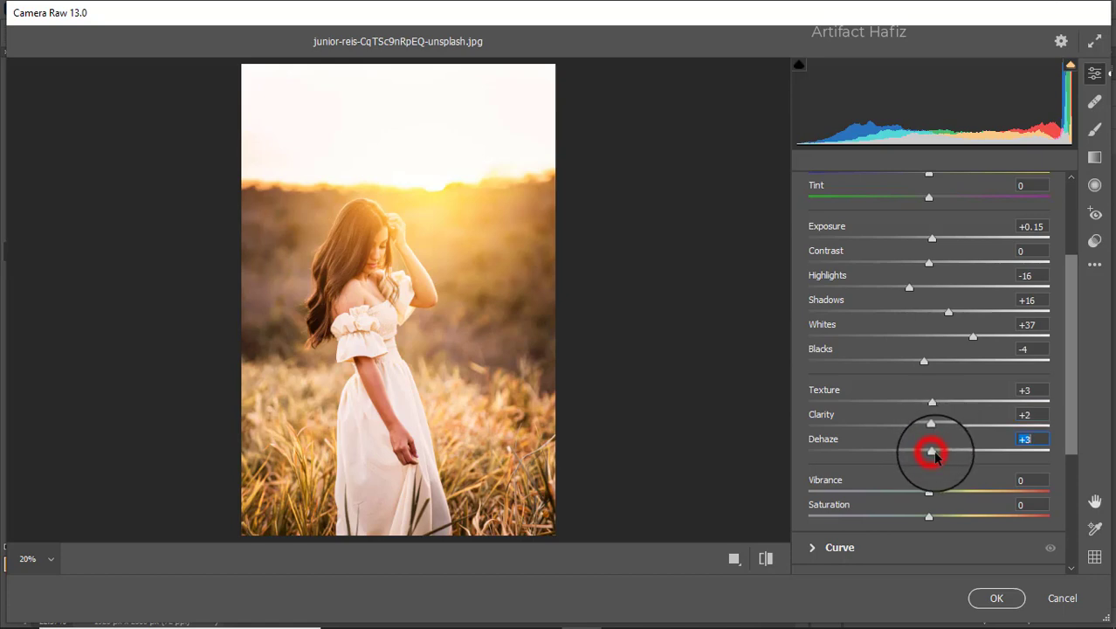
pyautogui.moveTo(938, 457); pyautogui.dragTo(919, 517)
# Step: Lift the black point of the blue channel's point curve to an output of 12
pyautogui.scroll(-5, 934, 465)
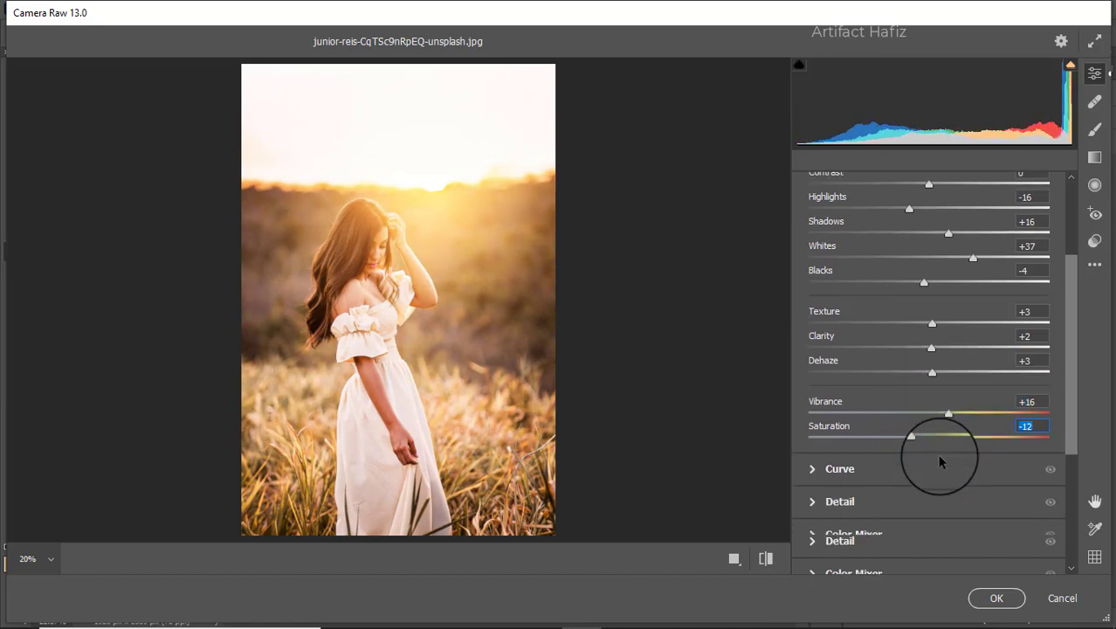
pyautogui.click(862, 357)
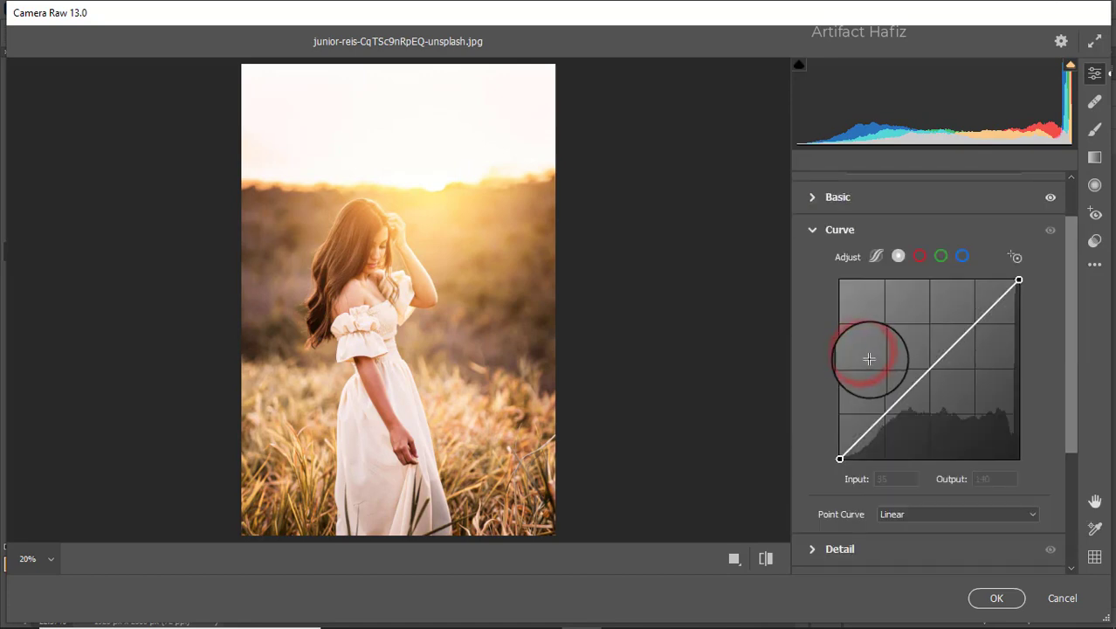
pyautogui.click(962, 256)
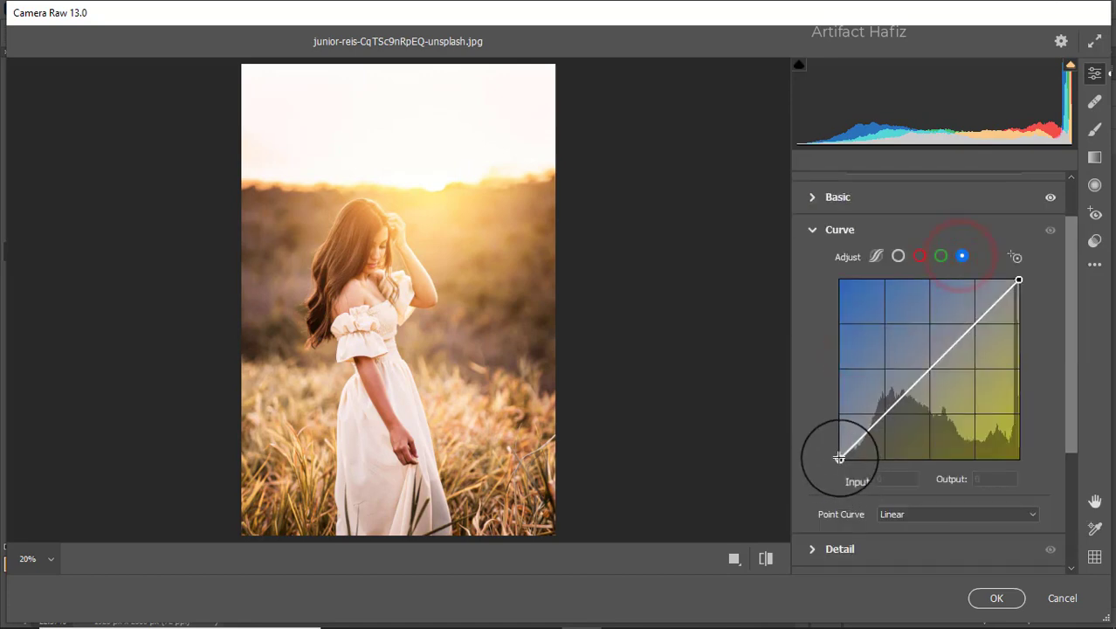
pyautogui.moveTo(838, 457); pyautogui.dragTo(842, 451)
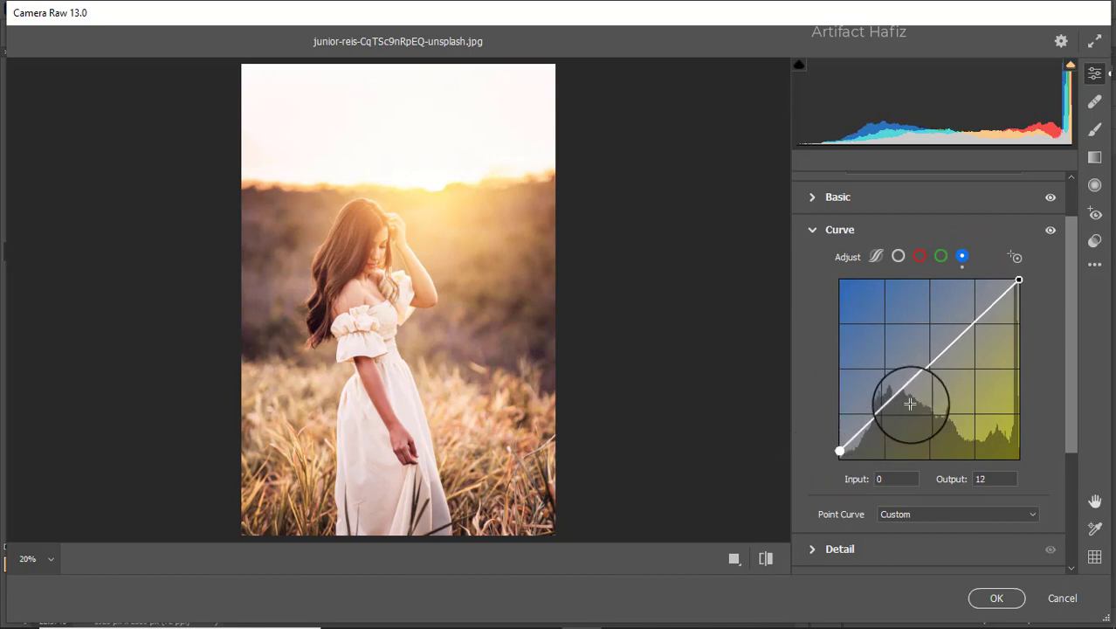
# Step: Set the Detail adjustments to Sharpening 10, Noise Reduction 4 and Color Noise Reduction 10
pyautogui.scroll(-3, 915, 402)
pyautogui.click(872, 432)
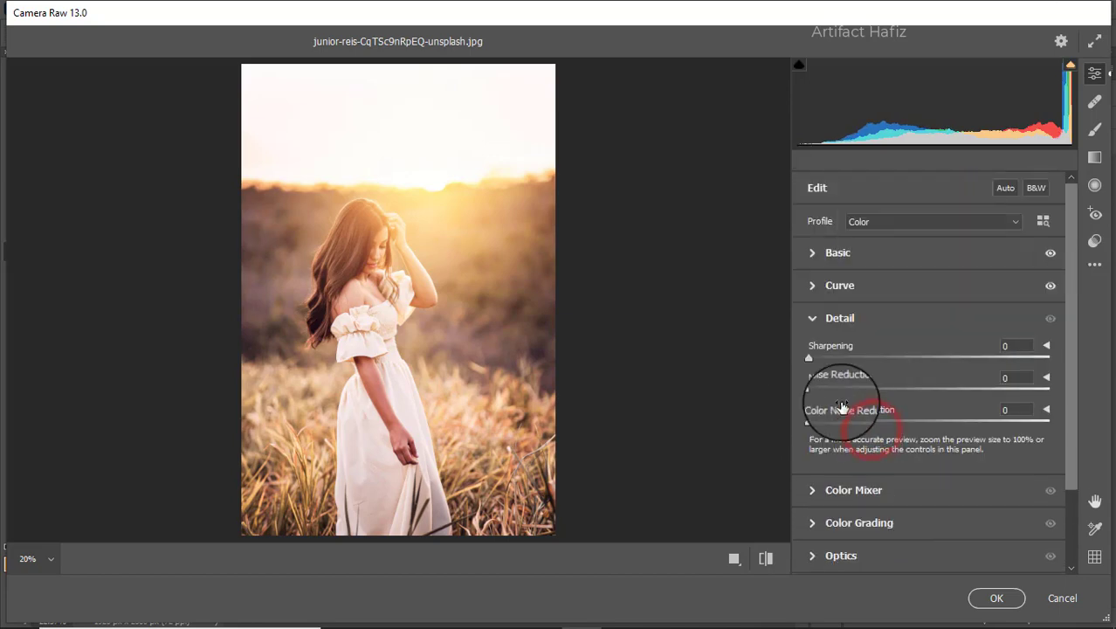
pyautogui.click(812, 391)
pyautogui.click(805, 358)
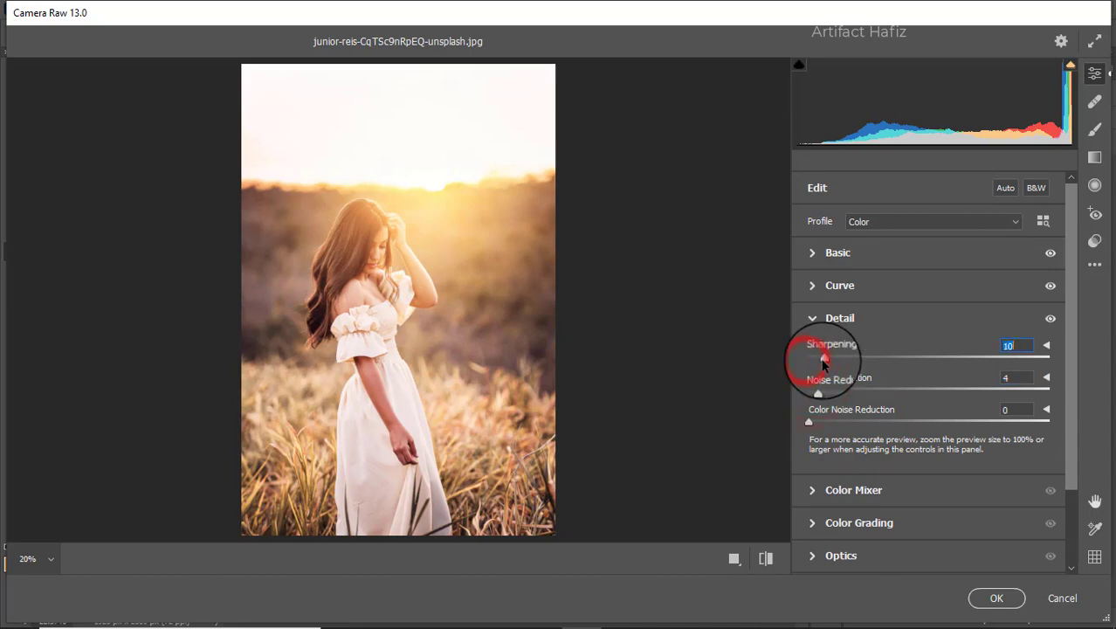
pyautogui.moveTo(808, 422); pyautogui.dragTo(836, 422)
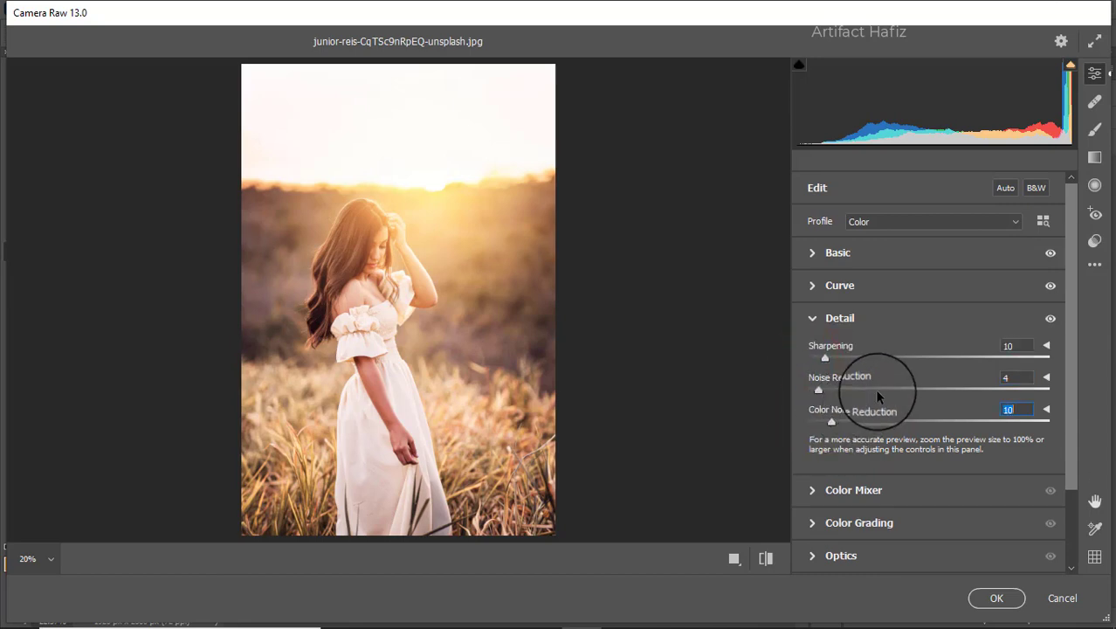
# Step: Set the Reds saturation to +5 in the HSL Color Mixer and adjust the Oranges saturation
pyautogui.scroll(-2, 877, 395)
pyautogui.click(863, 412)
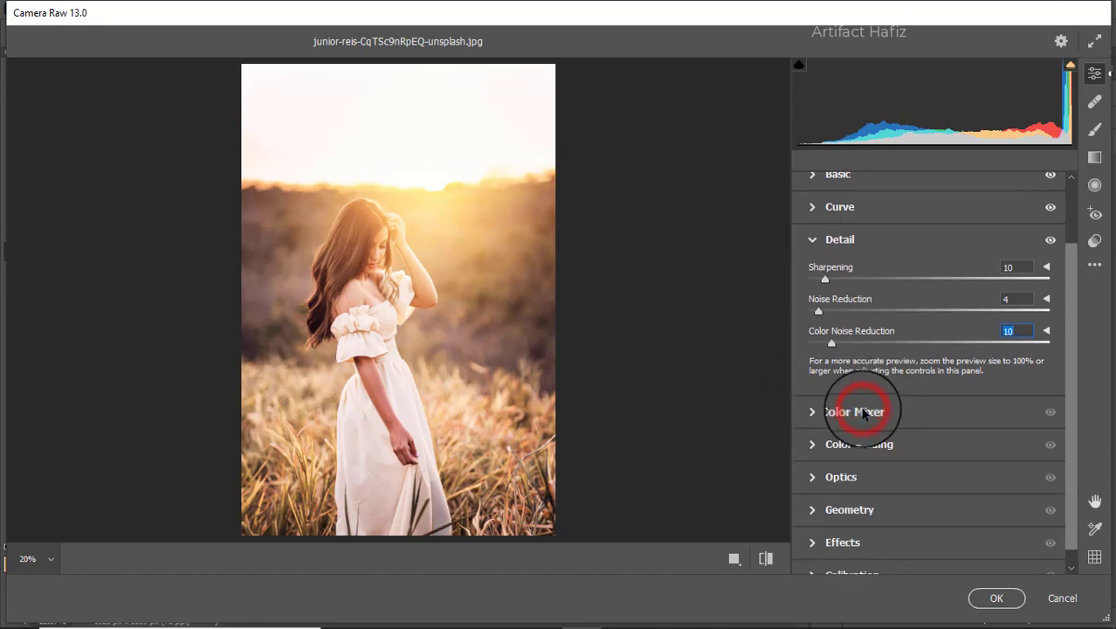
pyautogui.click(865, 293)
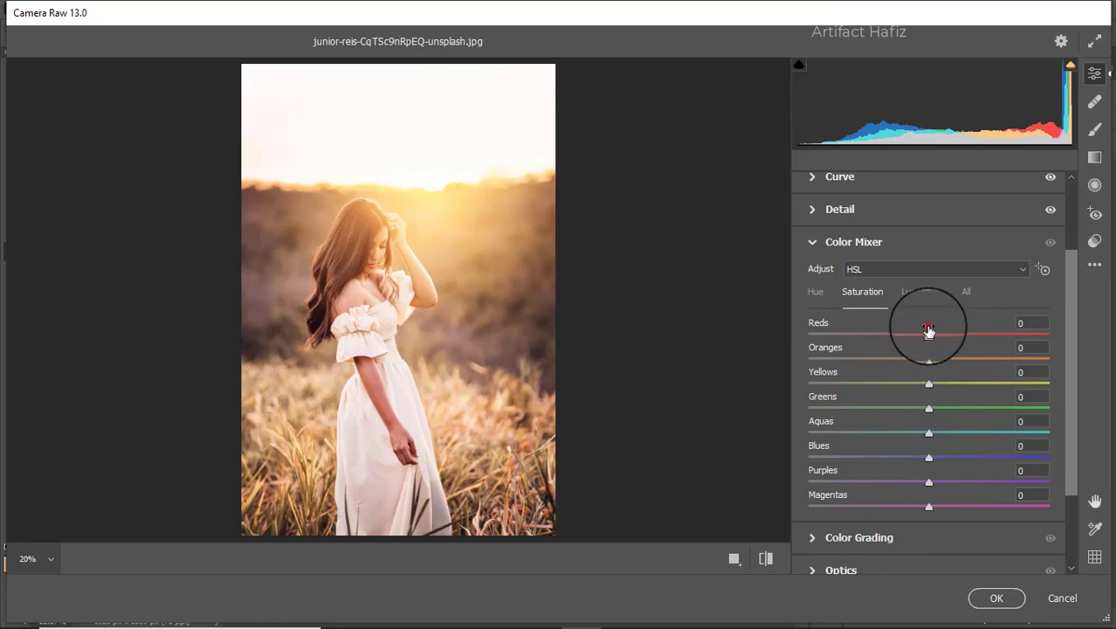
pyautogui.moveTo(944, 330)
pyautogui.mouseDown()
pyautogui.moveTo(930, 325)
pyautogui.moveTo(934, 345)
pyautogui.moveTo(952, 343)
pyautogui.mouseUp()
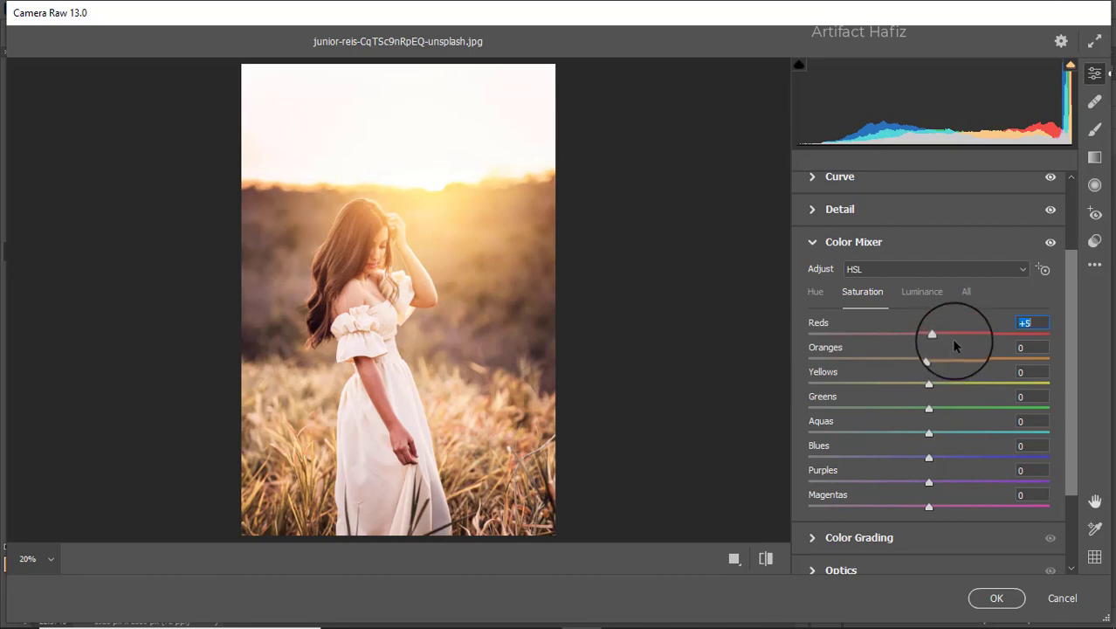
pyautogui.moveTo(929, 360); pyautogui.dragTo(935, 457)
# Step: Set the Color Mixer luminance to Reds +2, Oranges +3, Yellows +3, Greens +8, Aquas -10 and Blues -13
pyautogui.click(910, 291)
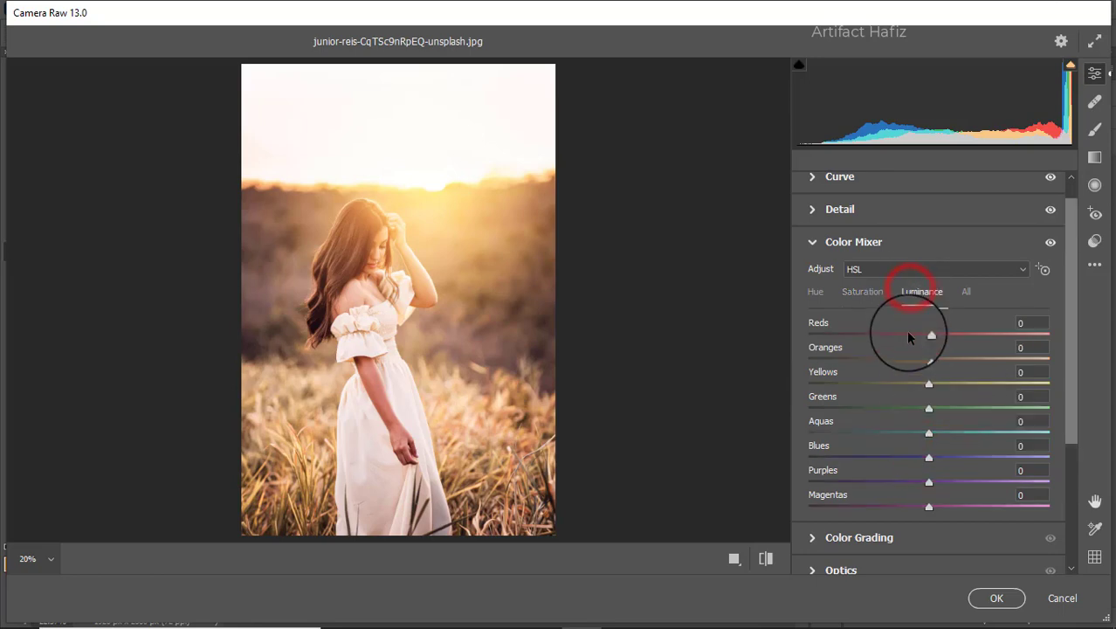
pyautogui.moveTo(929, 364); pyautogui.dragTo(933, 335)
pyautogui.moveTo(928, 384); pyautogui.dragTo(914, 458)
pyautogui.click(928, 430)
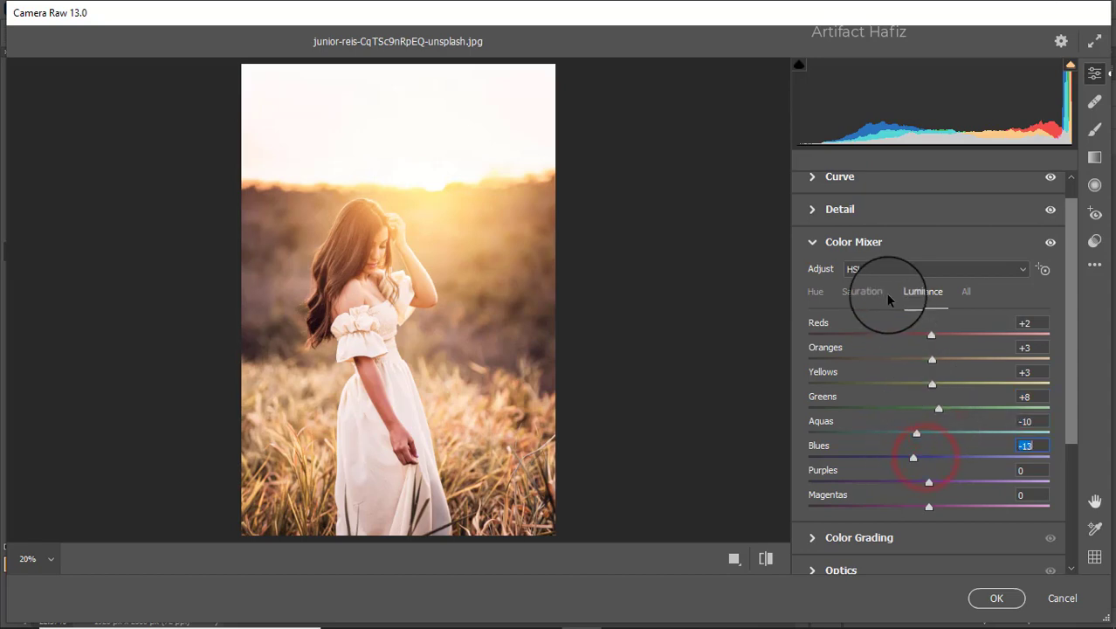
# Step: Adjust the Reds saturation in the Color Mixer and set the hue of Aquas to -39 and Blues to -42
pyautogui.click(876, 292)
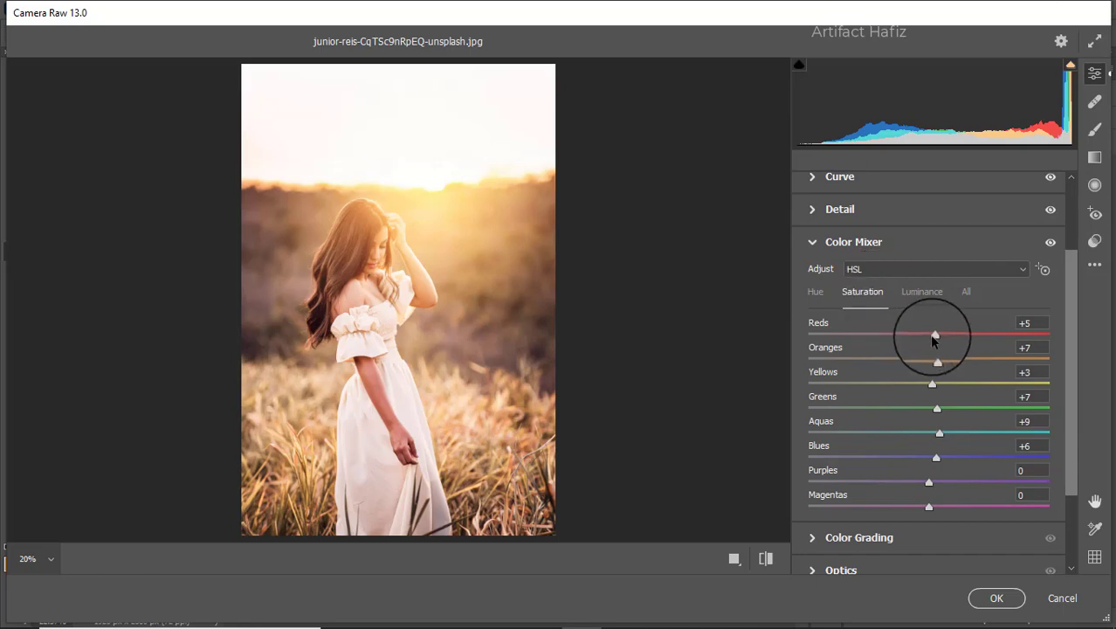
pyautogui.moveTo(935, 334)
pyautogui.mouseDown()
pyautogui.moveTo(984, 333)
pyautogui.moveTo(950, 344)
pyautogui.mouseUp()
pyautogui.click(814, 291)
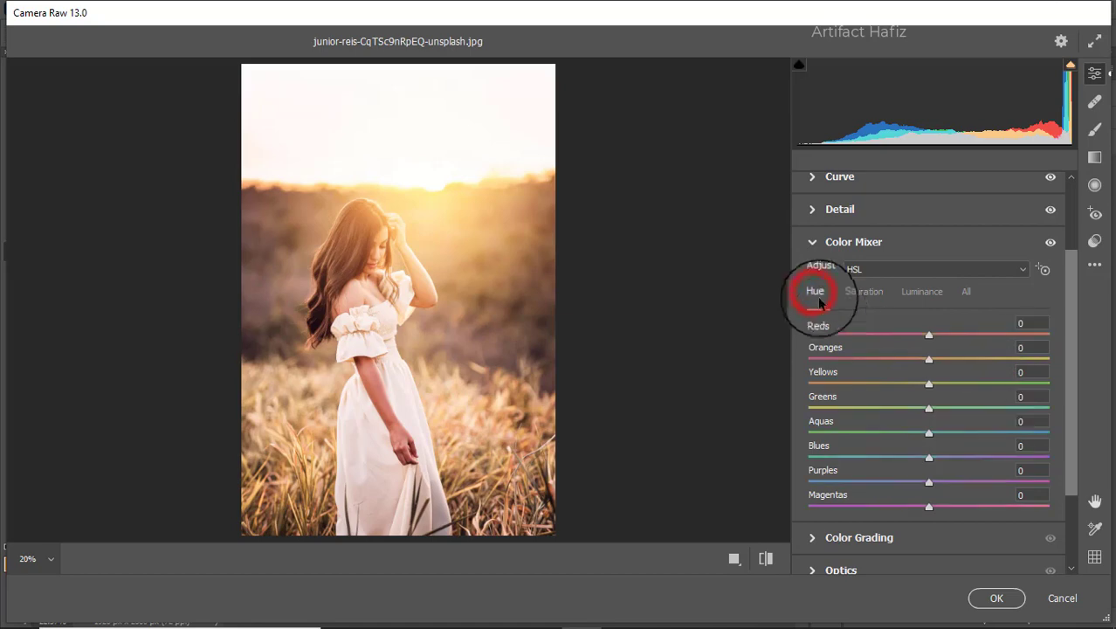
pyautogui.moveTo(929, 434); pyautogui.dragTo(879, 461)
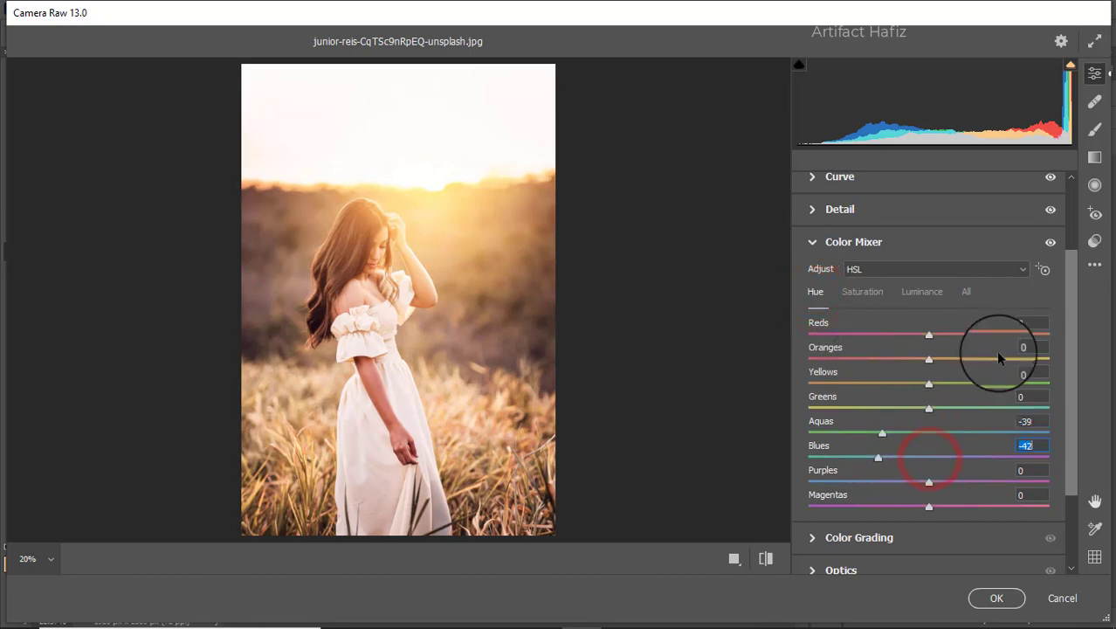
# Step: Color grade the shadows blue at hue 199, saturation 13, the highlights slightly green, and the midtones green at hue 126, saturation 12
pyautogui.scroll(-3, 1008, 331)
pyautogui.click(892, 420)
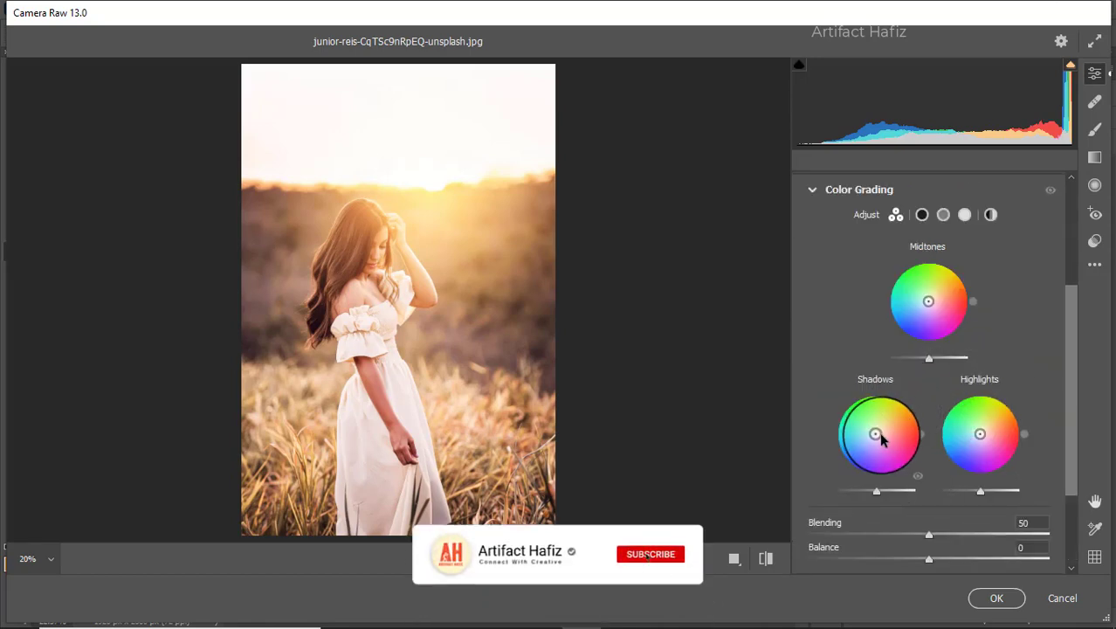
pyautogui.moveTo(880, 438)
pyautogui.mouseDown()
pyautogui.moveTo(844, 458)
pyautogui.moveTo(856, 366)
pyautogui.moveTo(843, 458)
pyautogui.moveTo(846, 394)
pyautogui.moveTo(814, 461)
pyautogui.mouseUp()
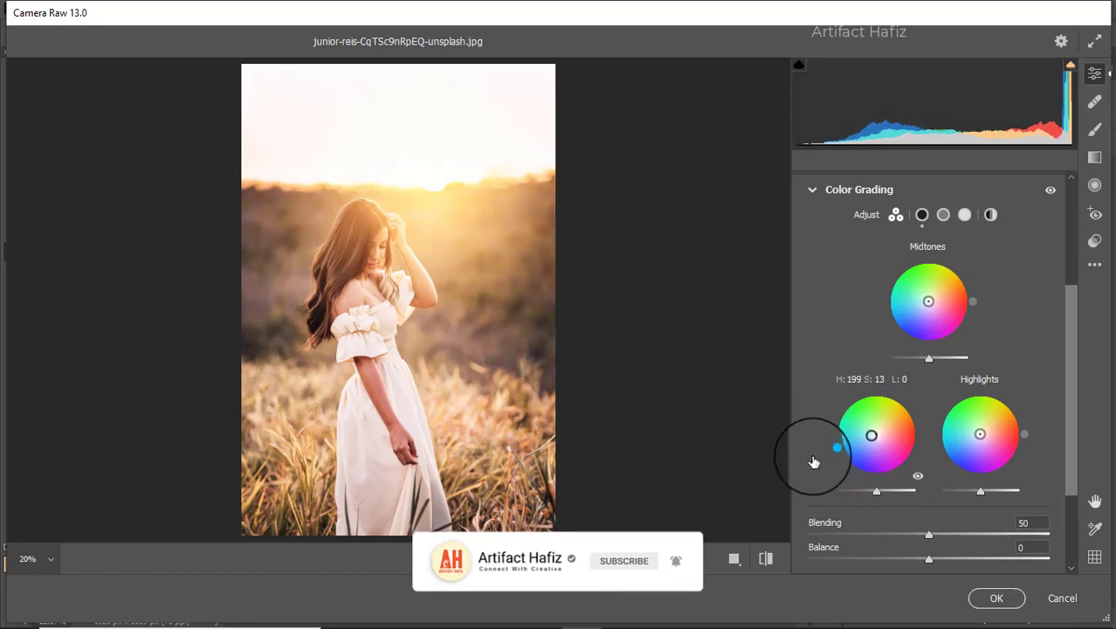
pyautogui.moveTo(979, 434); pyautogui.dragTo(976, 378)
pyautogui.moveTo(928, 301); pyautogui.dragTo(931, 297)
pyautogui.moveTo(946, 258); pyautogui.dragTo(892, 253)
# Step: Darken the photo's edges by setting the Vignetting effect to -11
pyautogui.scroll(-3, 942, 335)
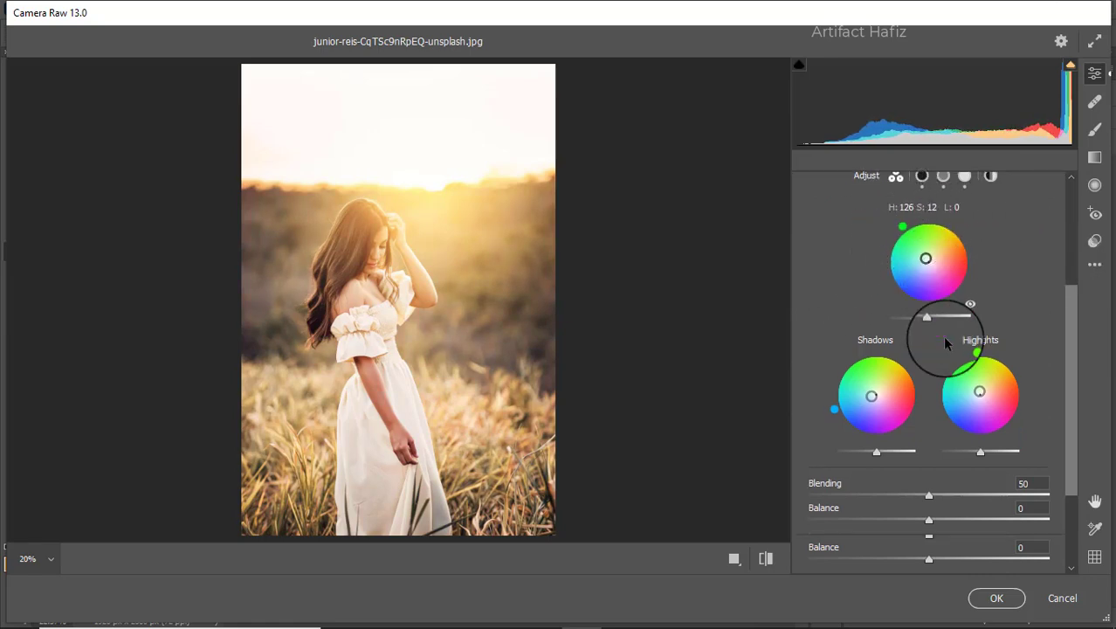
pyautogui.click(876, 522)
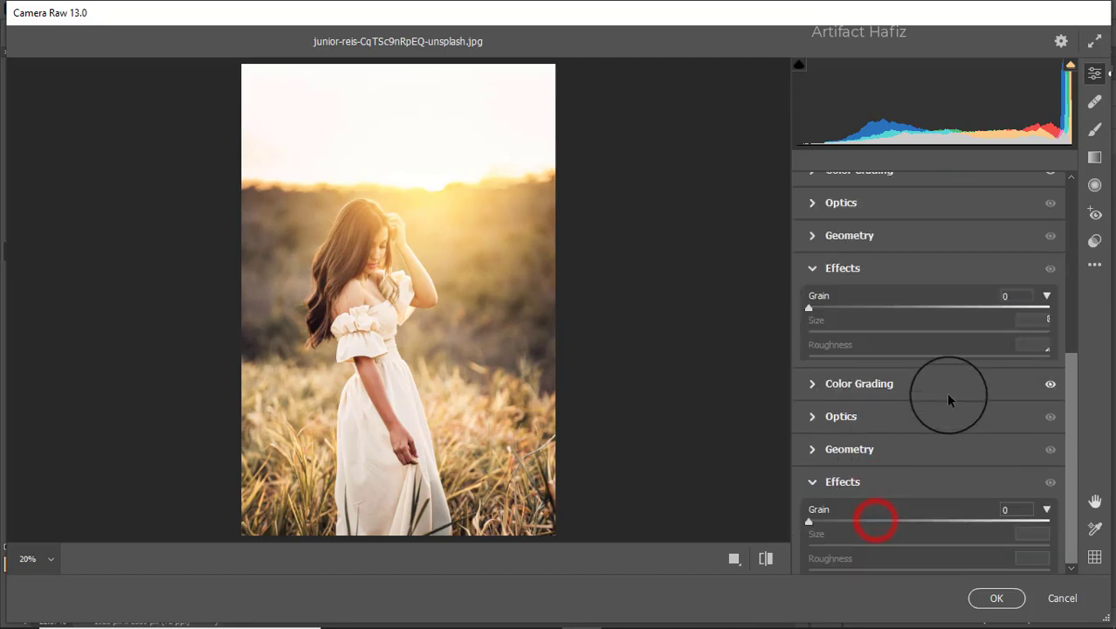
pyautogui.moveTo(927, 392); pyautogui.dragTo(917, 395)
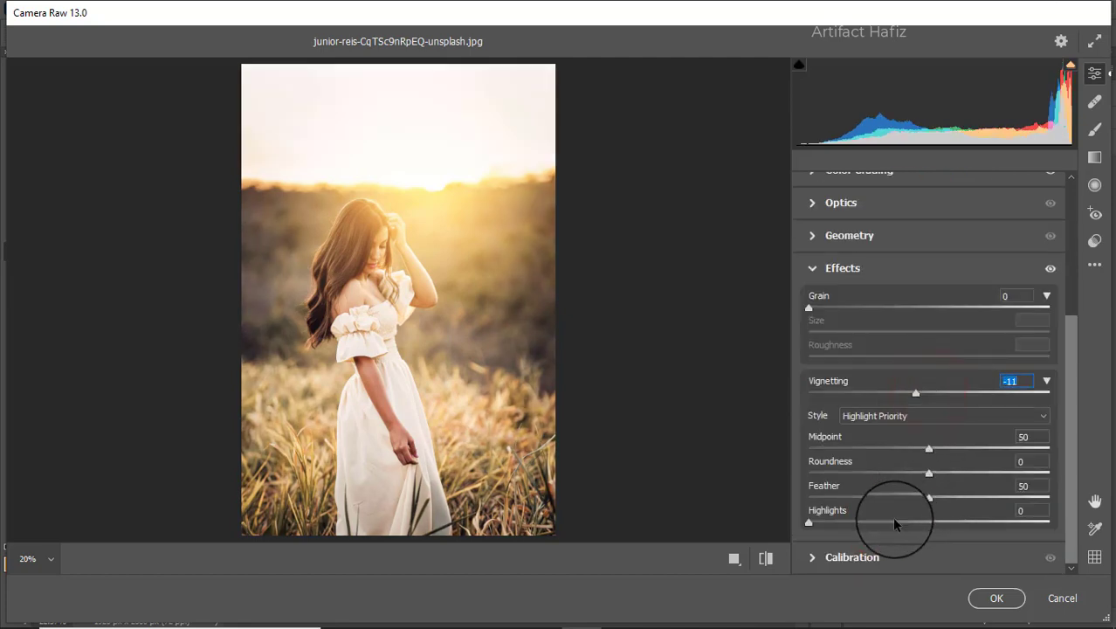
# Step: Set the Calibration saturation to +11 for Green Primary, -7 for Red Primary and -5 for Blue Primary
pyautogui.click(860, 556)
pyautogui.moveTo(928, 482)
pyautogui.mouseDown()
pyautogui.moveTo(1001, 481)
pyautogui.moveTo(944, 491)
pyautogui.mouseUp()
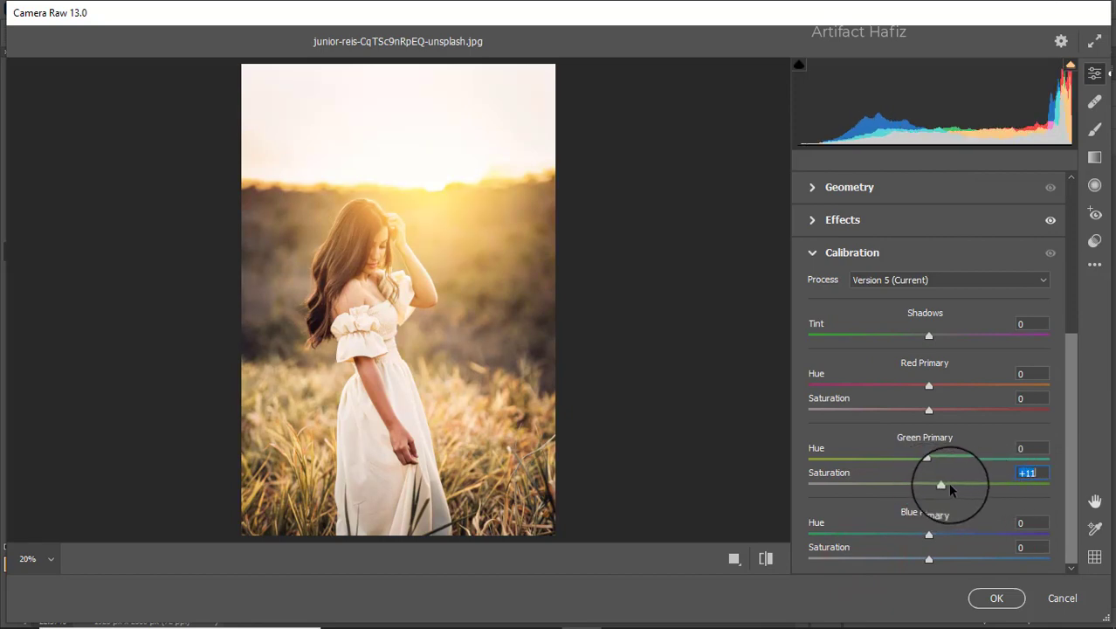
pyautogui.moveTo(929, 408); pyautogui.dragTo(920, 409)
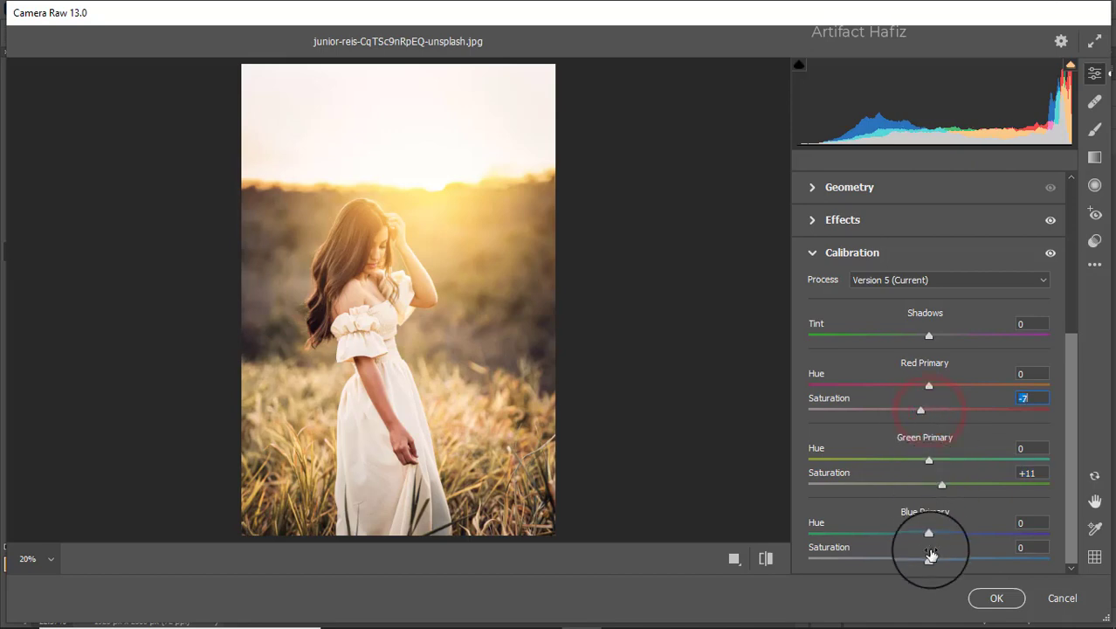
pyautogui.moveTo(927, 559); pyautogui.dragTo(921, 566)
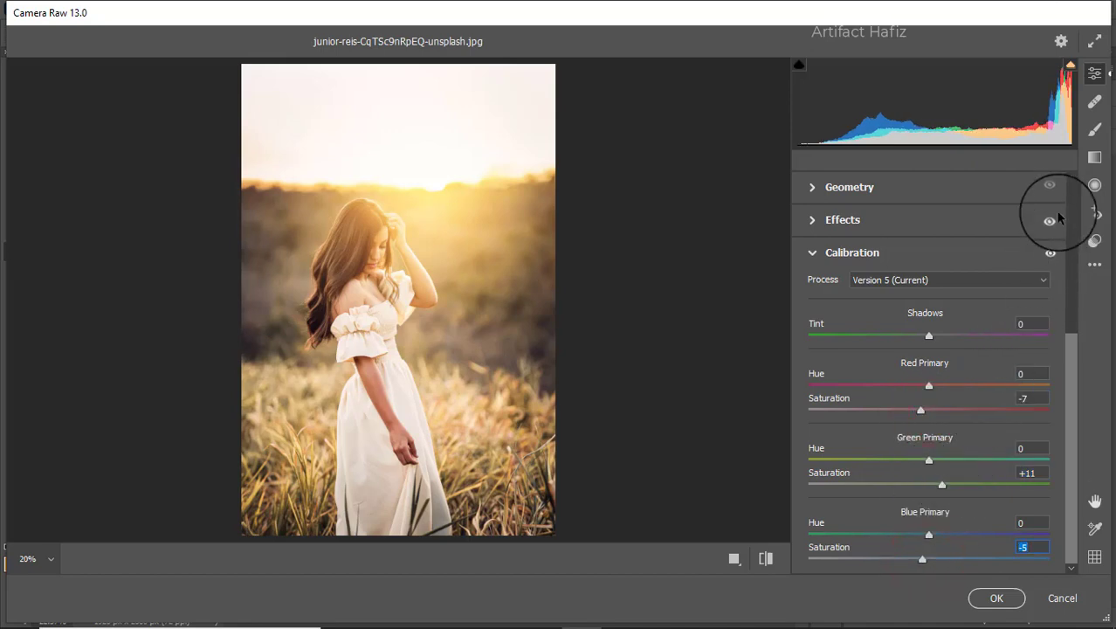
# Step: Add graduated filters with Exposure -0.70, one from the top of the sky down to the woman's head, one from the bottom edge up to her forearm
pyautogui.click(1093, 159)
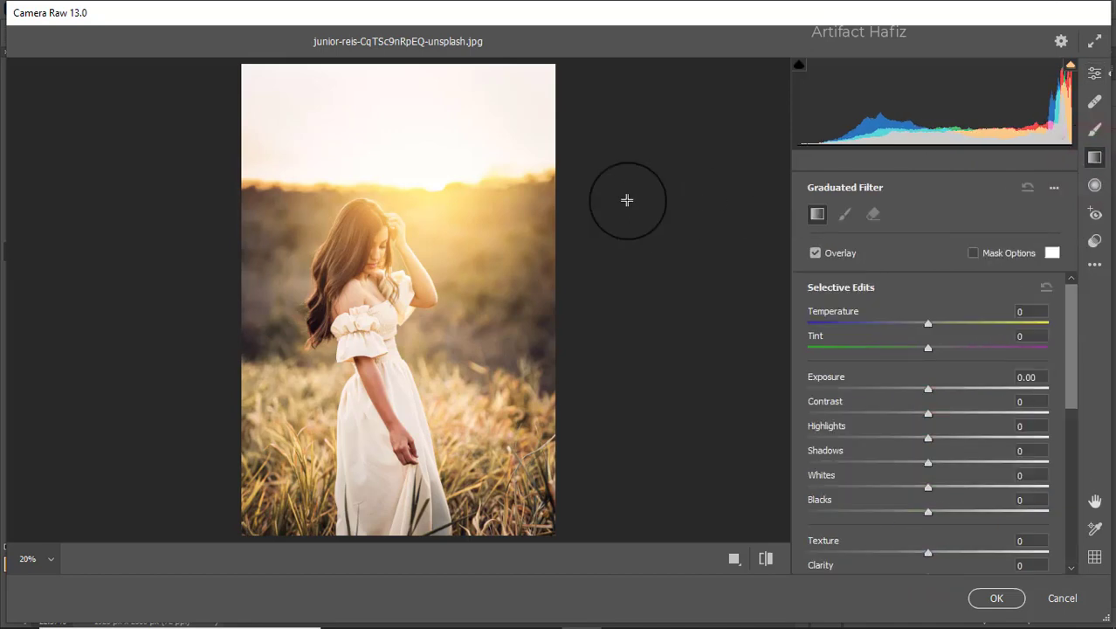
pyautogui.moveTo(442, 77); pyautogui.dragTo(443, 256)
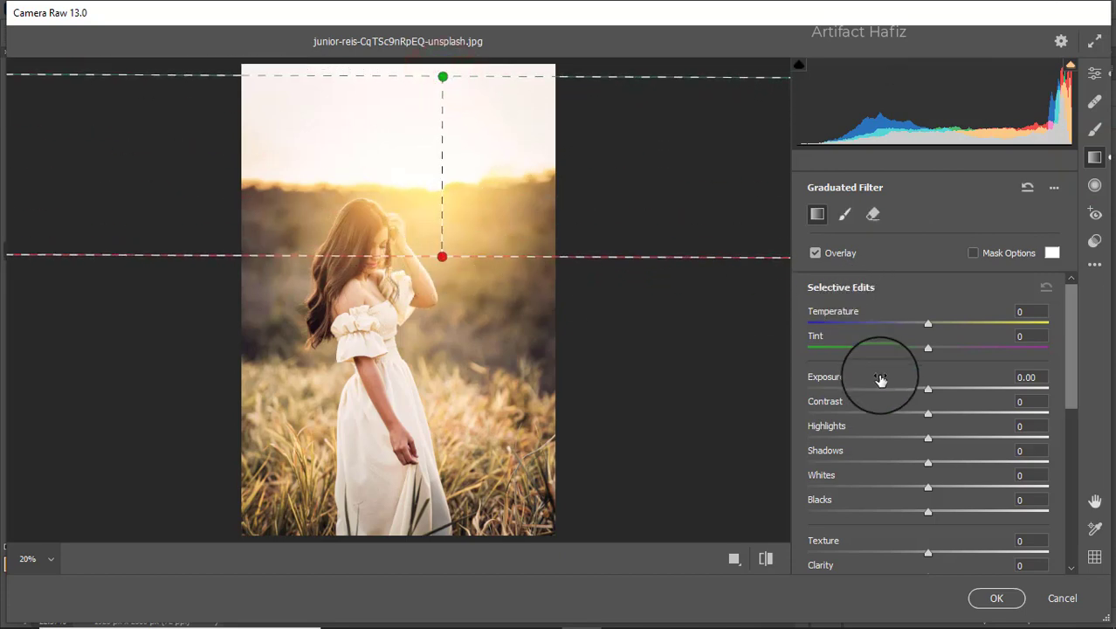
pyautogui.moveTo(927, 388)
pyautogui.mouseDown()
pyautogui.moveTo(890, 389)
pyautogui.moveTo(907, 389)
pyautogui.mouseUp()
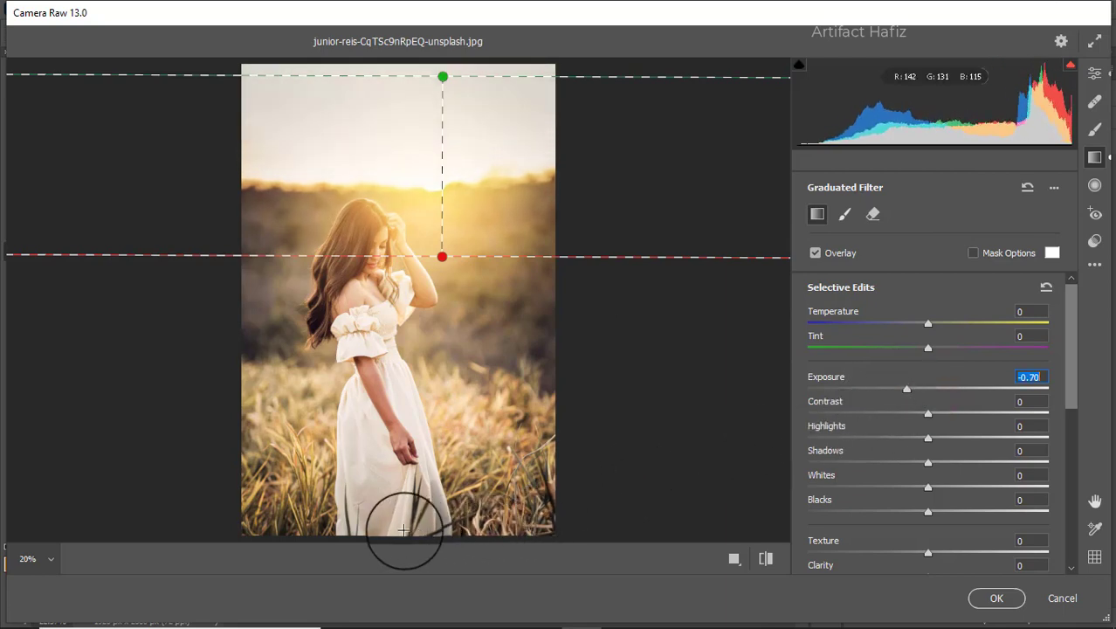
pyautogui.moveTo(382, 536)
pyautogui.mouseDown()
pyautogui.moveTo(406, 349)
pyautogui.moveTo(358, 343)
pyautogui.moveTo(386, 466)
pyautogui.moveTo(377, 421)
pyautogui.mouseUp()
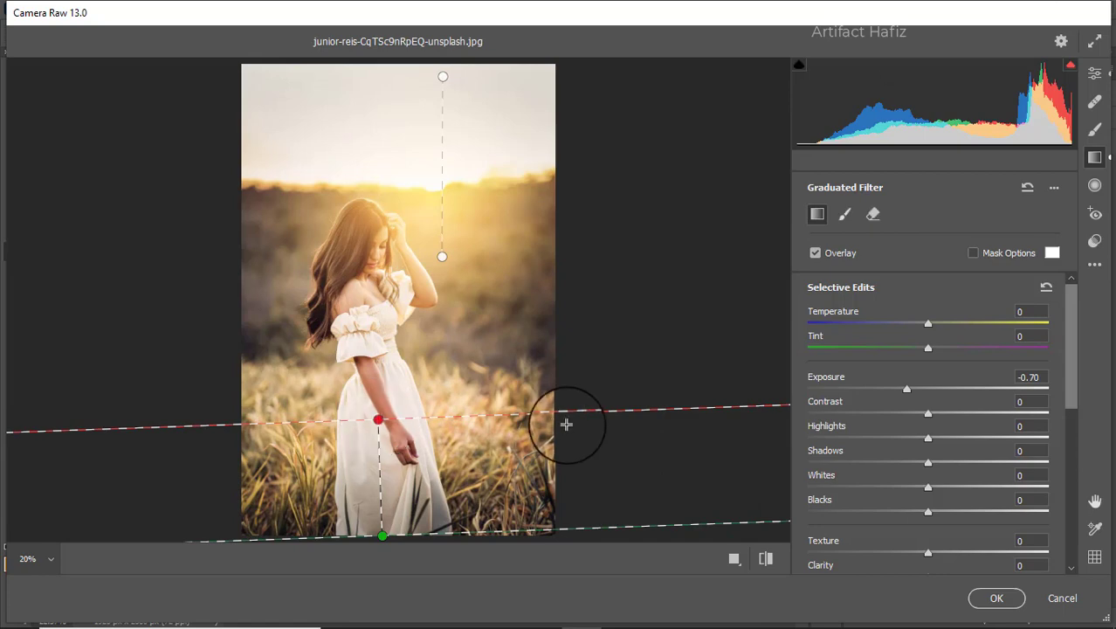
# Step: Compare the before and after versions side by side, then apply the Camera Raw grade to the smart layer
pyautogui.click(1094, 75)
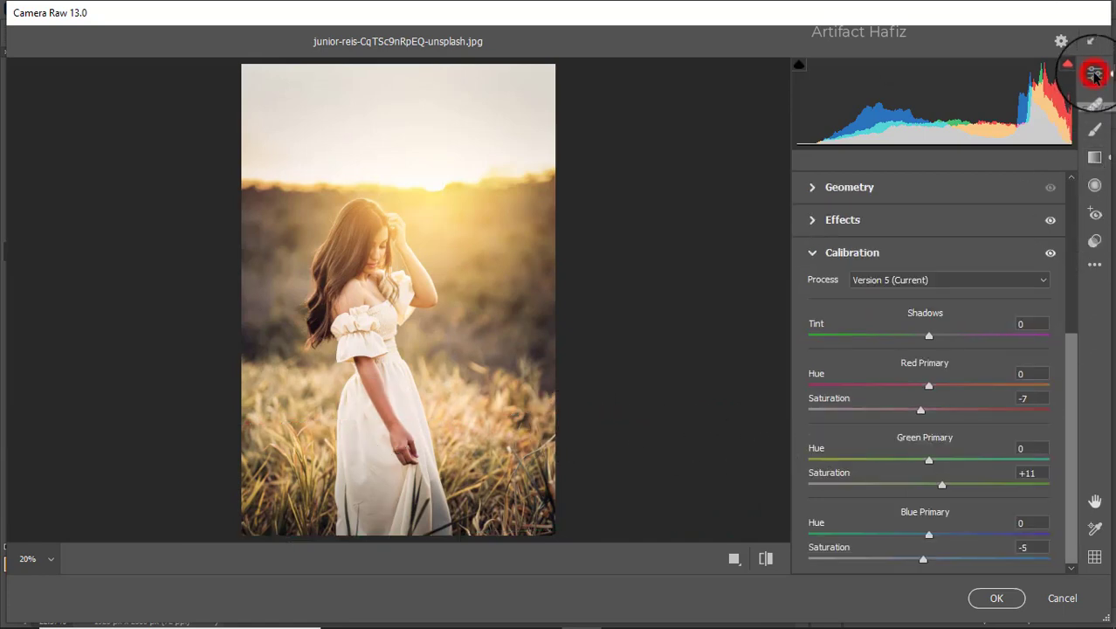
pyautogui.click(733, 558)
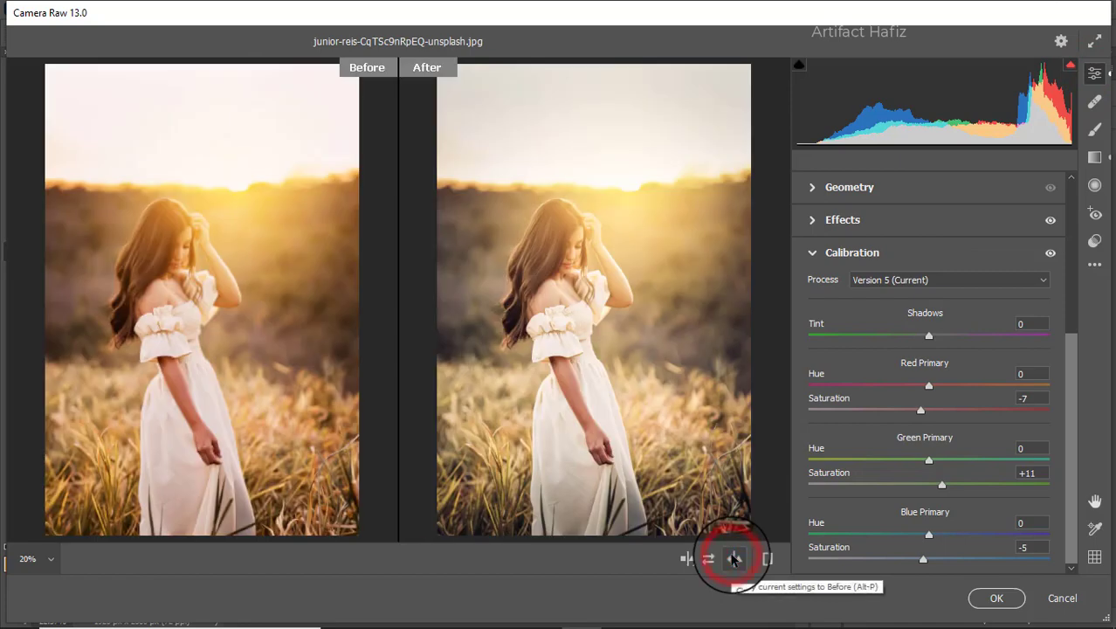
pyautogui.click(996, 599)
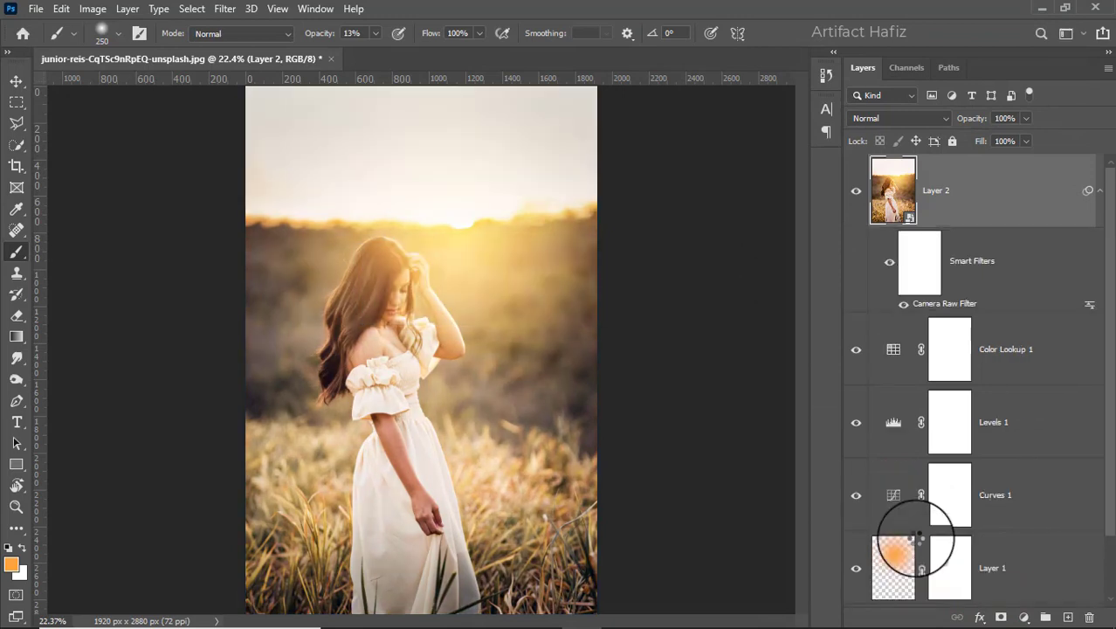
# Step: Toggle the visibility of all layers except Background to compare the original photo with the finished grade
pyautogui.scroll(-2, 976, 385)
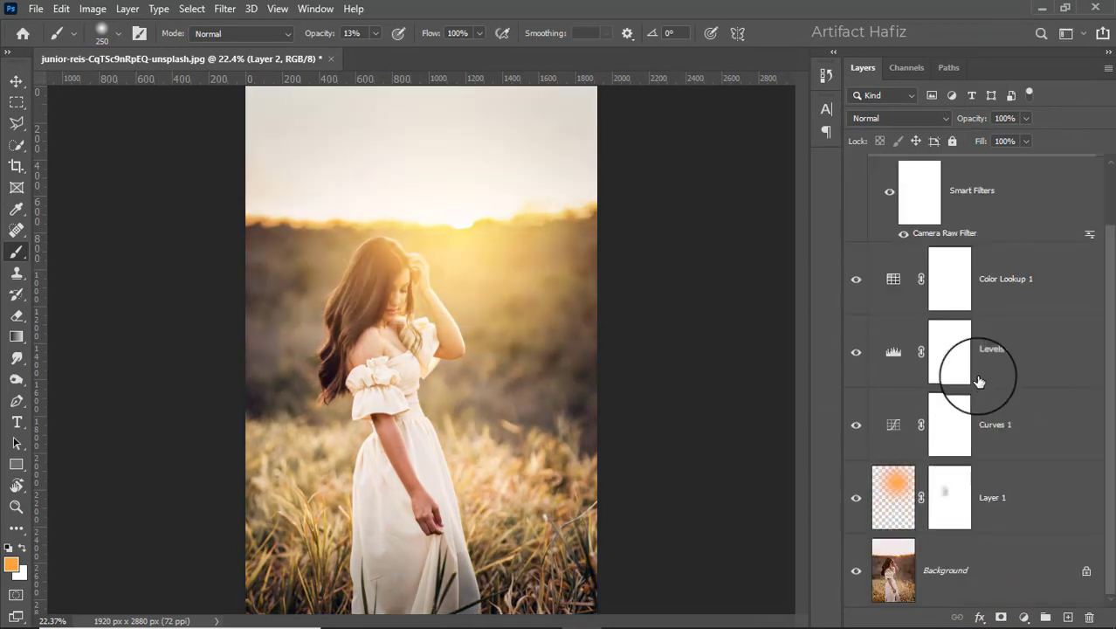
pyautogui.keyDown('alt'); pyautogui.click(857, 570); pyautogui.keyUp('alt')
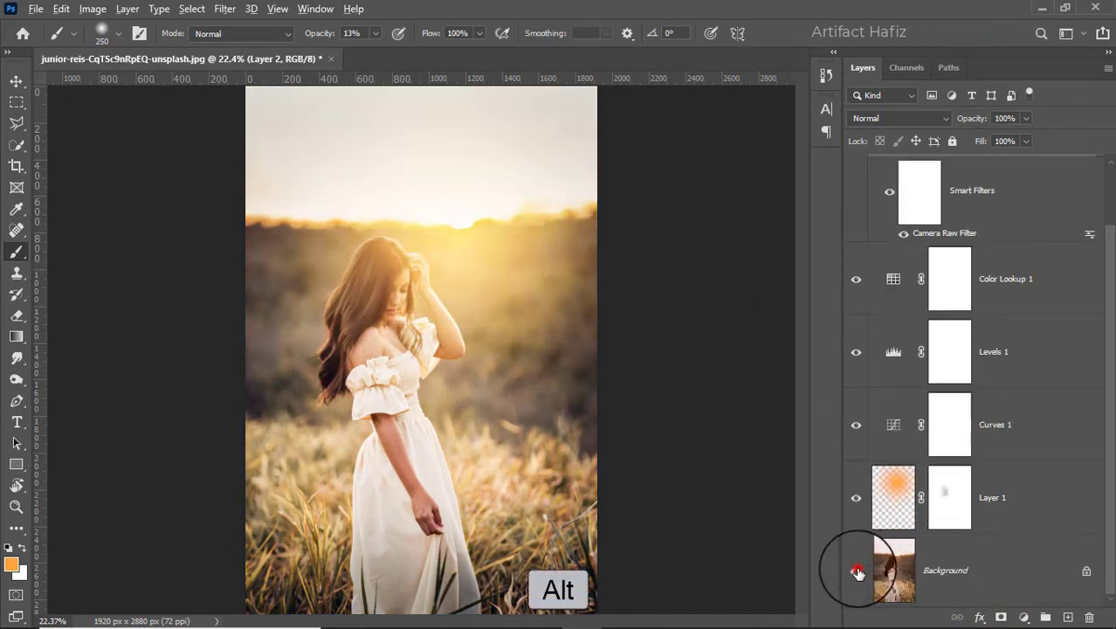
pyautogui.keyDown('alt'); pyautogui.click(857, 571); pyautogui.keyUp('alt')
pyautogui.keyDown('alt'); pyautogui.click(857, 571); pyautogui.keyUp('alt')
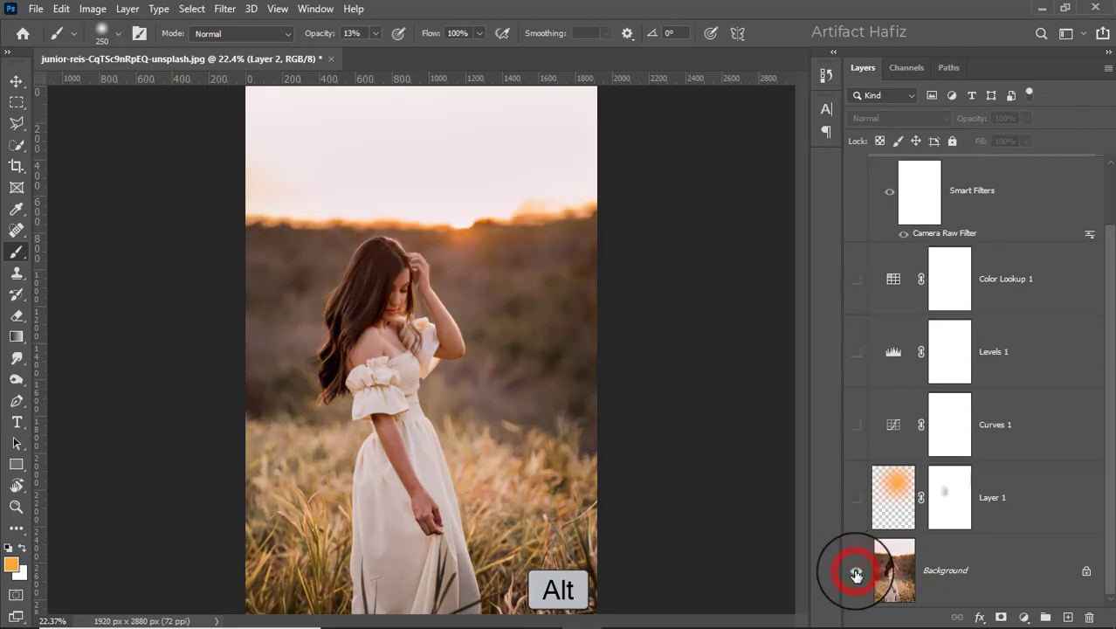
pyautogui.keyDown('alt'); pyautogui.click(855, 572); pyautogui.keyUp('alt')
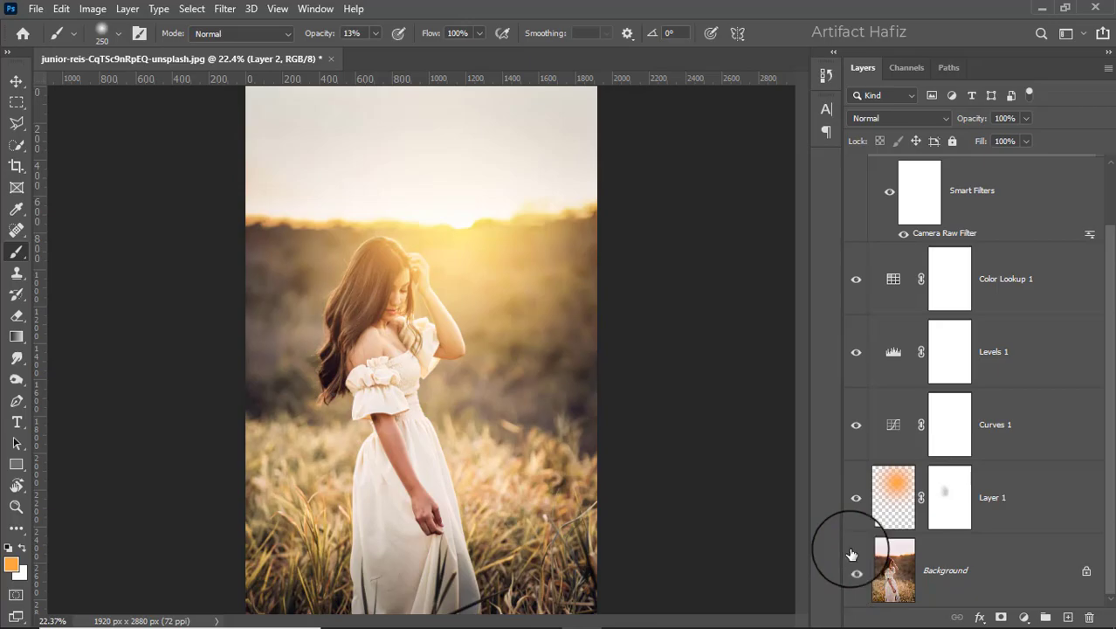